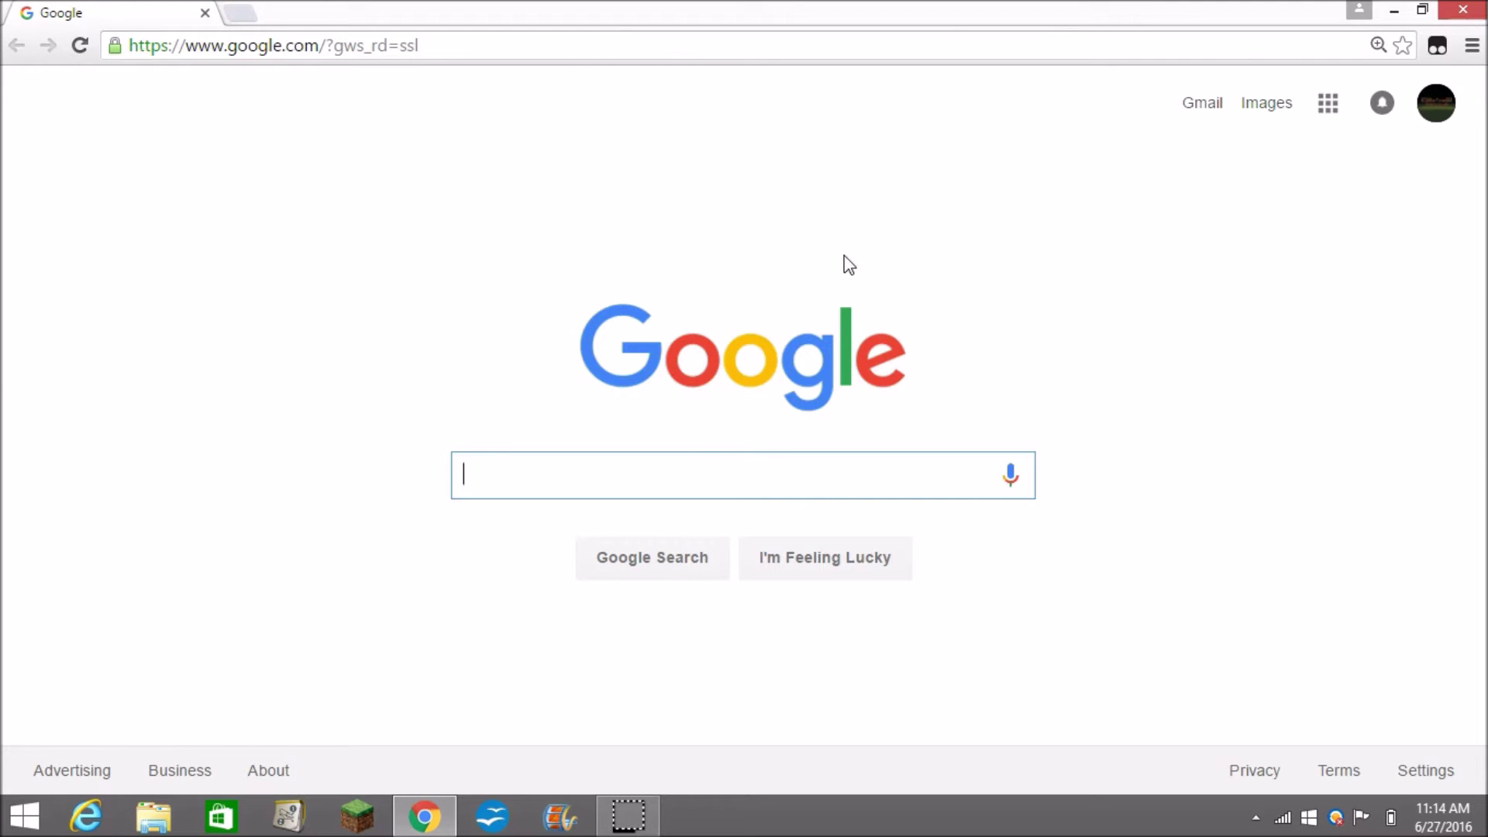
# Go to optifine.net and open the site's Downloads page
pyautogui.click(525, 41)
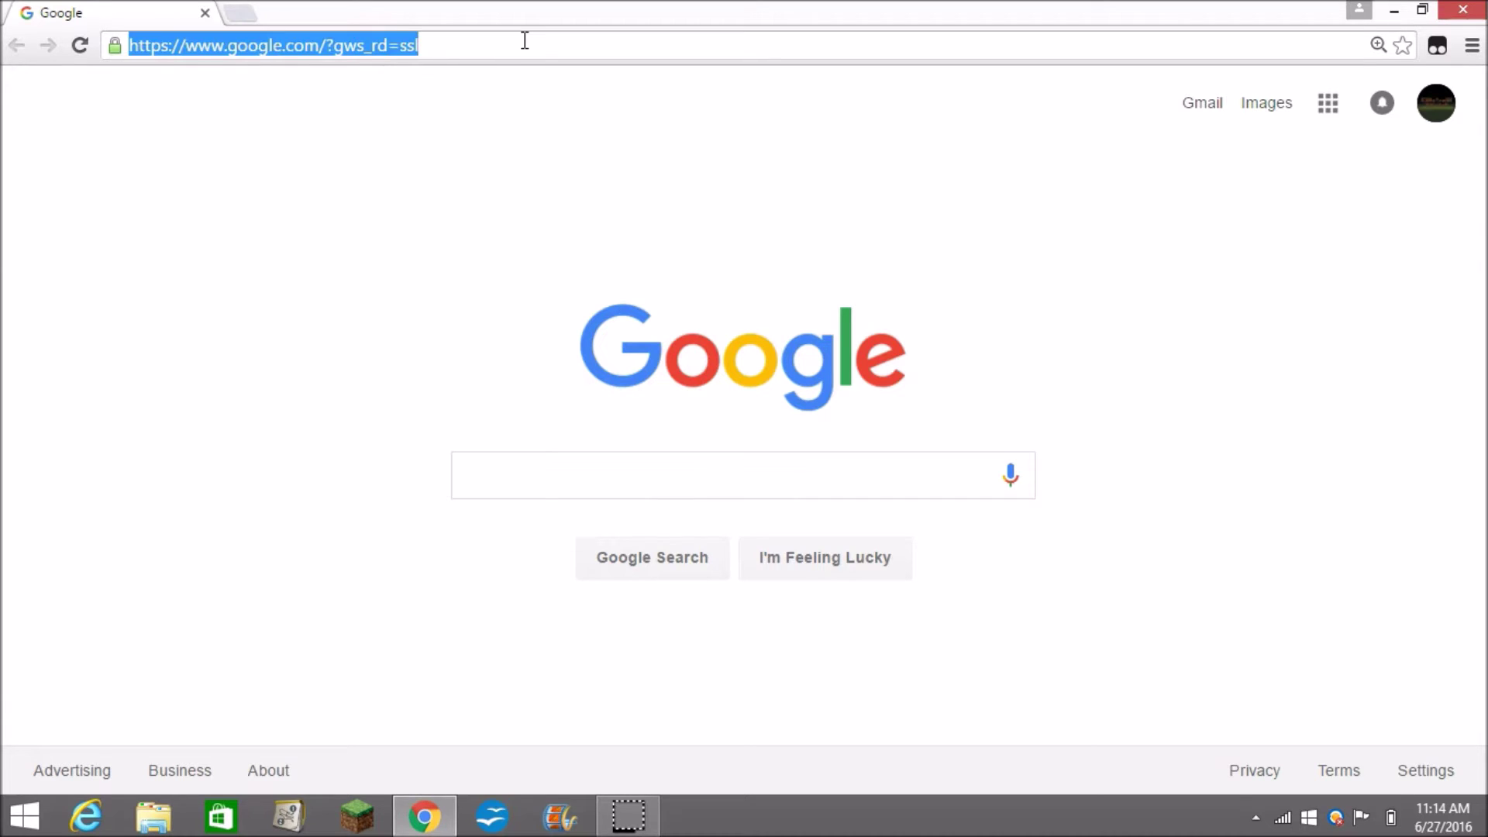
pyautogui.write('optifine.net')
pyautogui.press('Return')
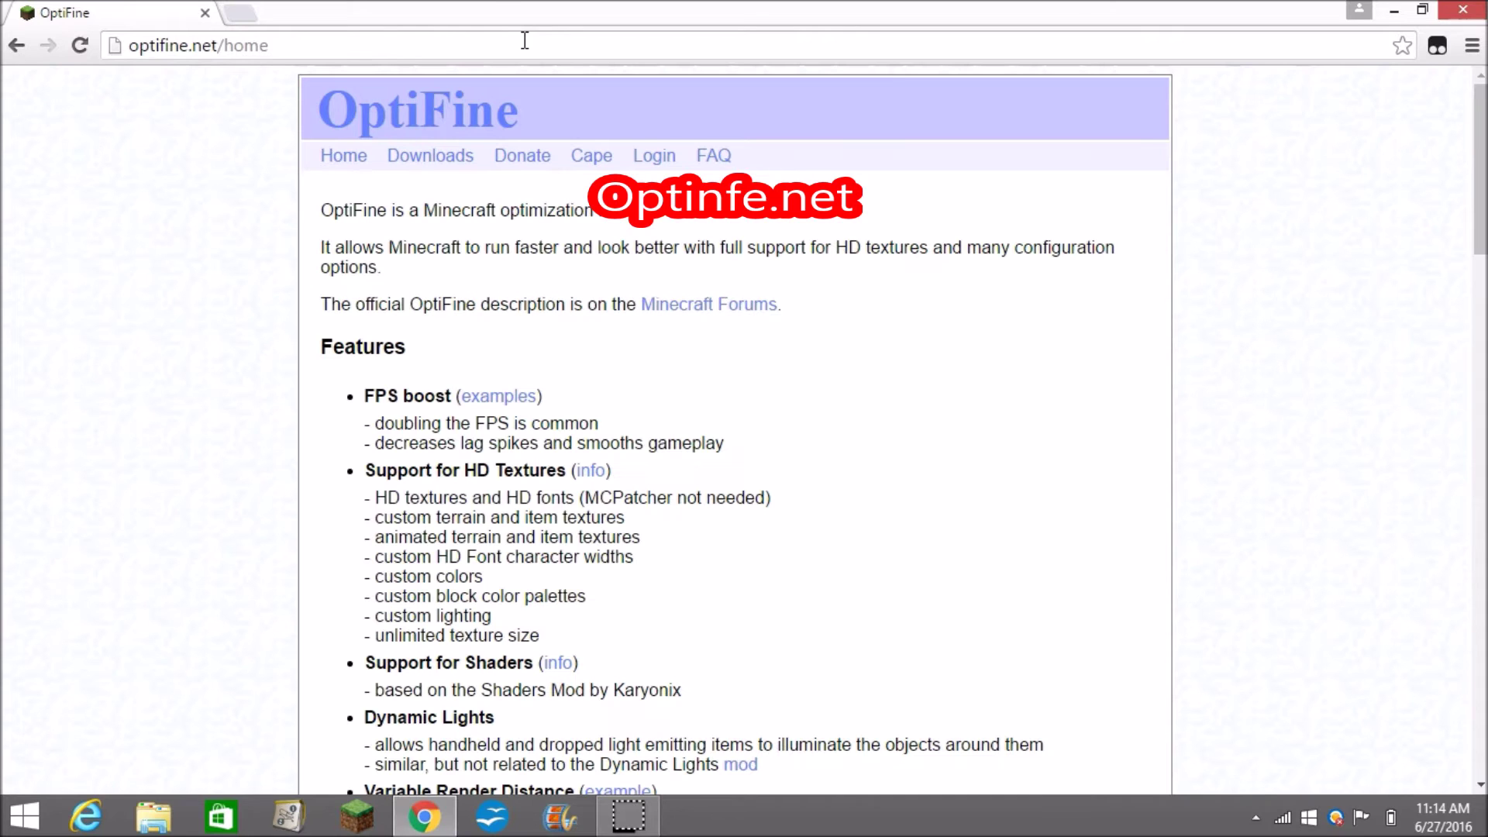
pyautogui.scroll(-7, 888, 756)
pyautogui.scroll(7, 661, 641)
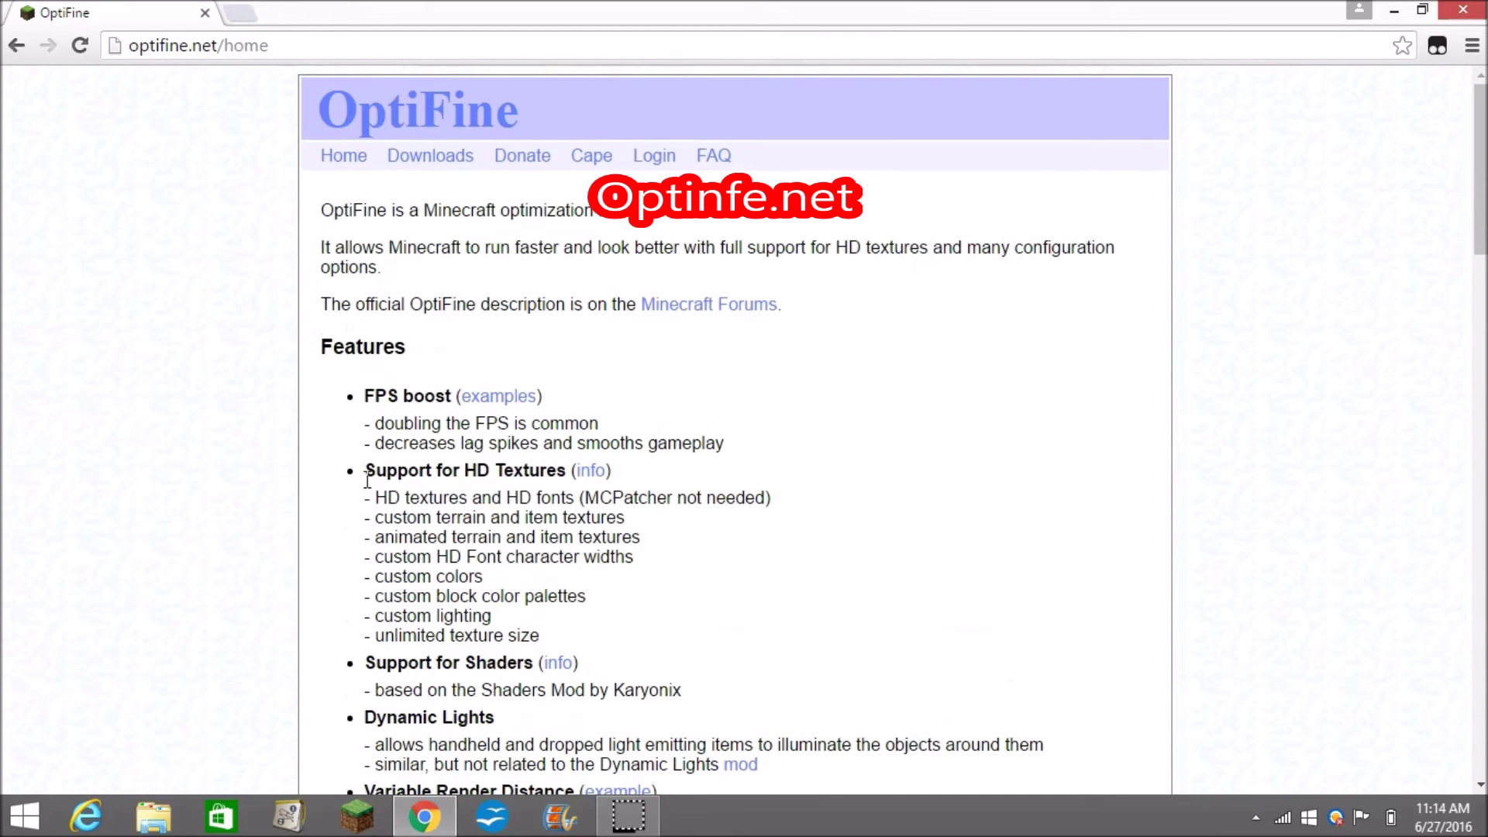
pyautogui.click(412, 155)
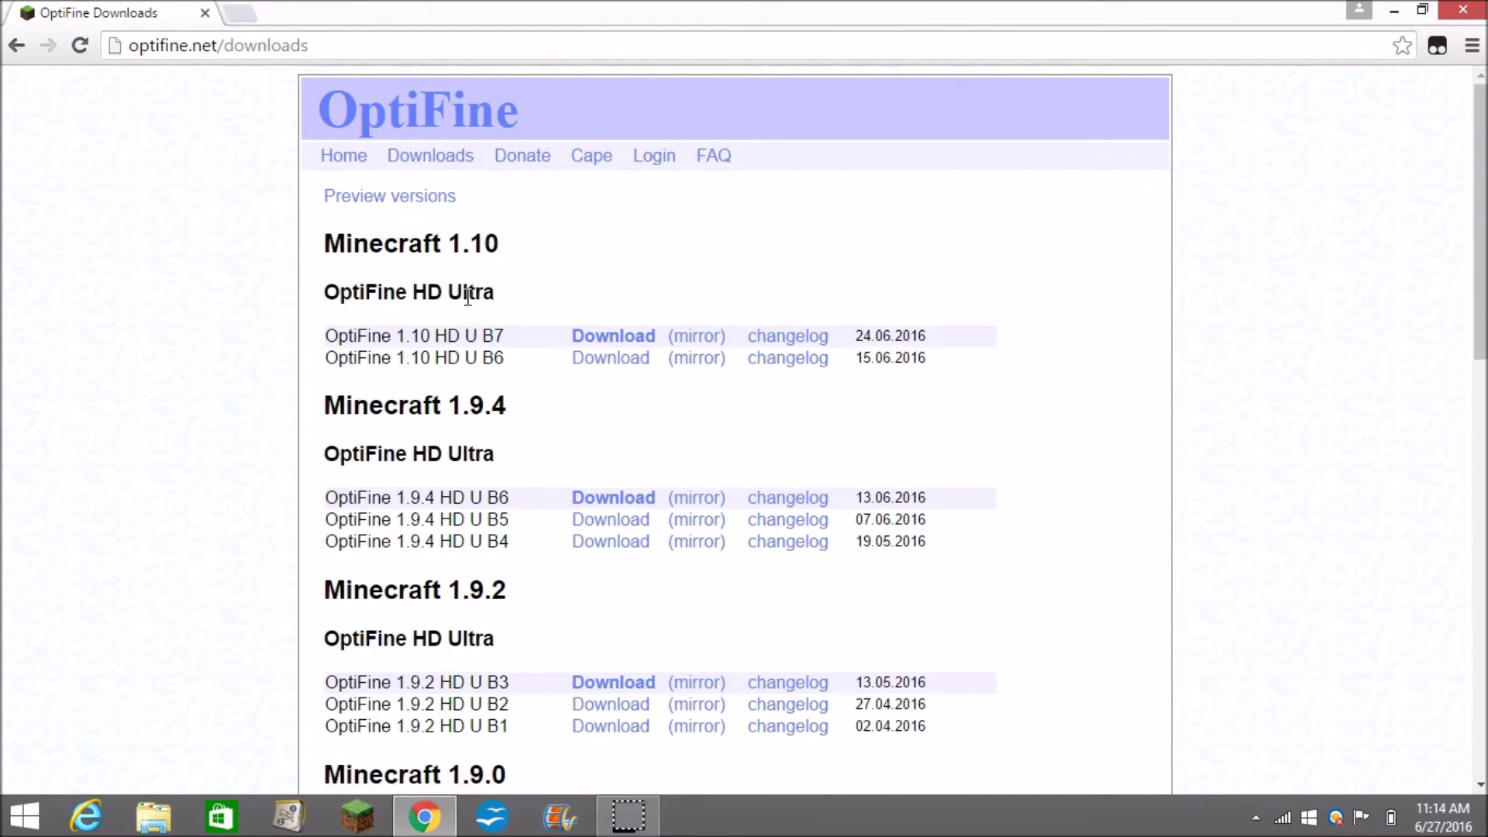
# Look through the OptiFine versions and request the download of OptiFine 1.8.9 HD U H6 for Minecraft 1.8.9
pyautogui.moveTo(450, 245); pyautogui.dragTo(508, 243)
pyautogui.click(509, 248)
pyautogui.scroll(-4, 593, 426)
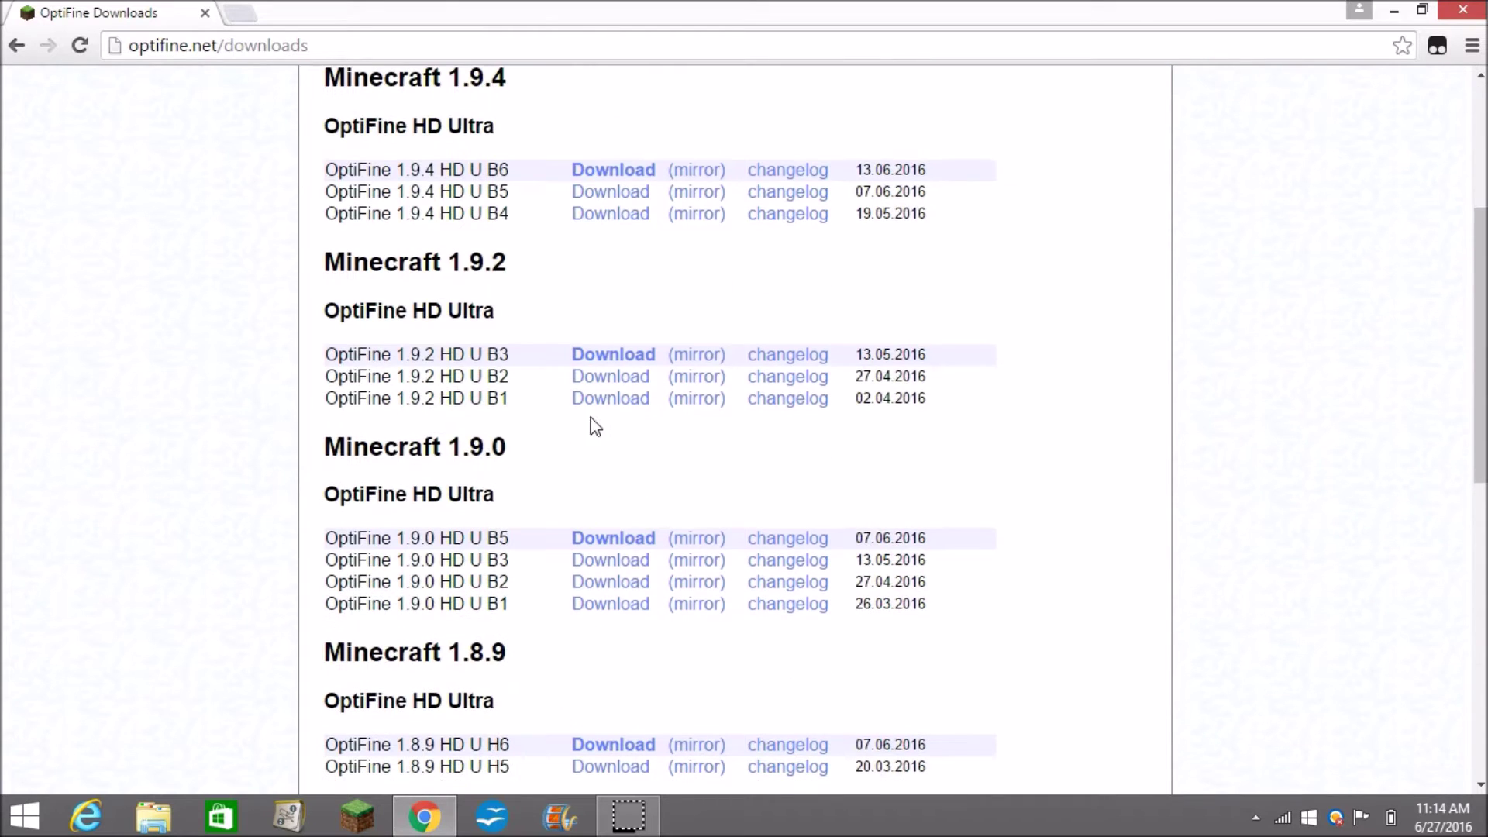
pyautogui.scroll(-3, 496, 465)
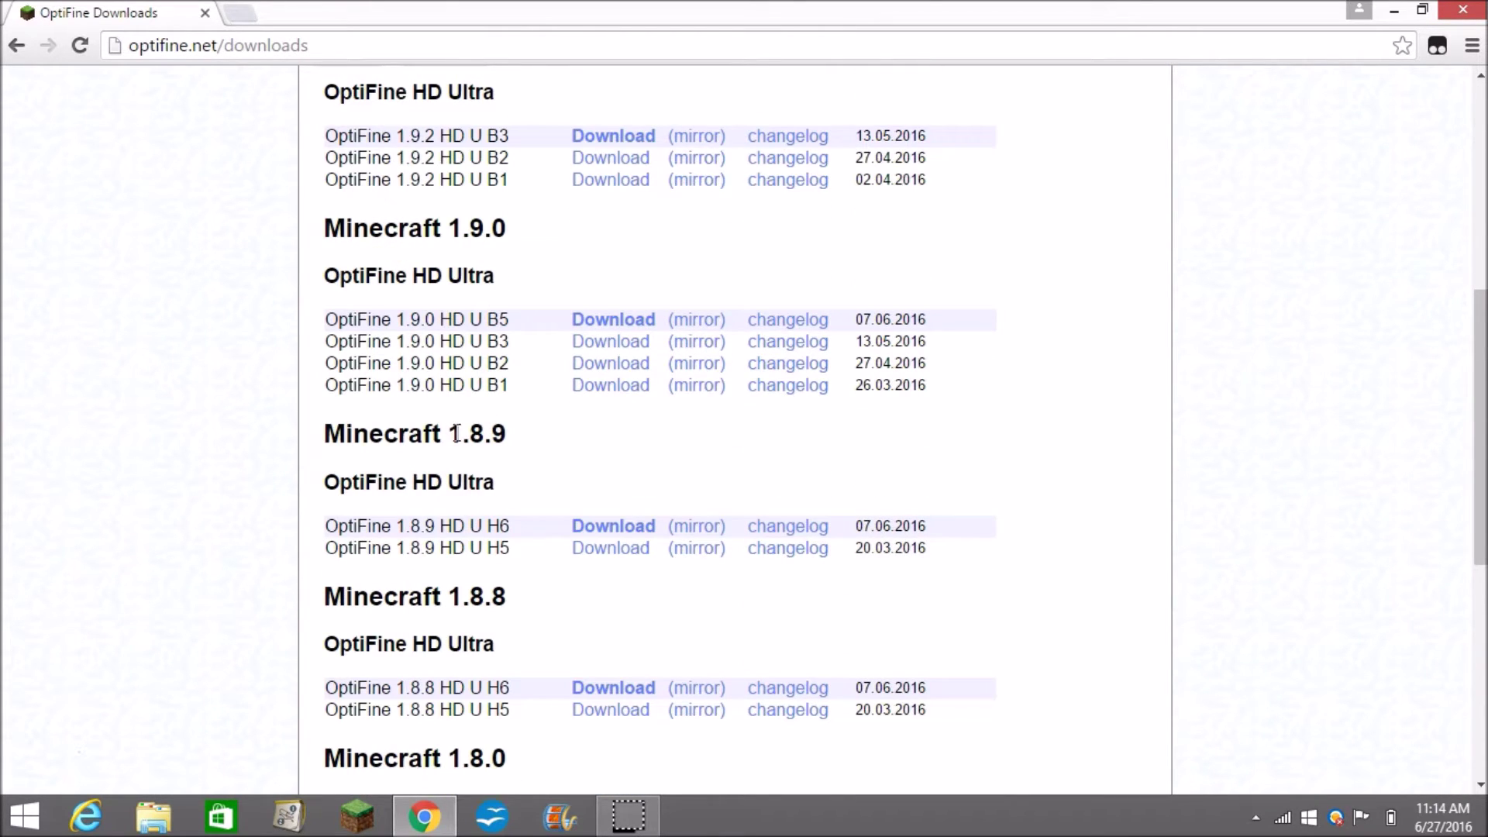
pyautogui.scroll(7, 652, 418)
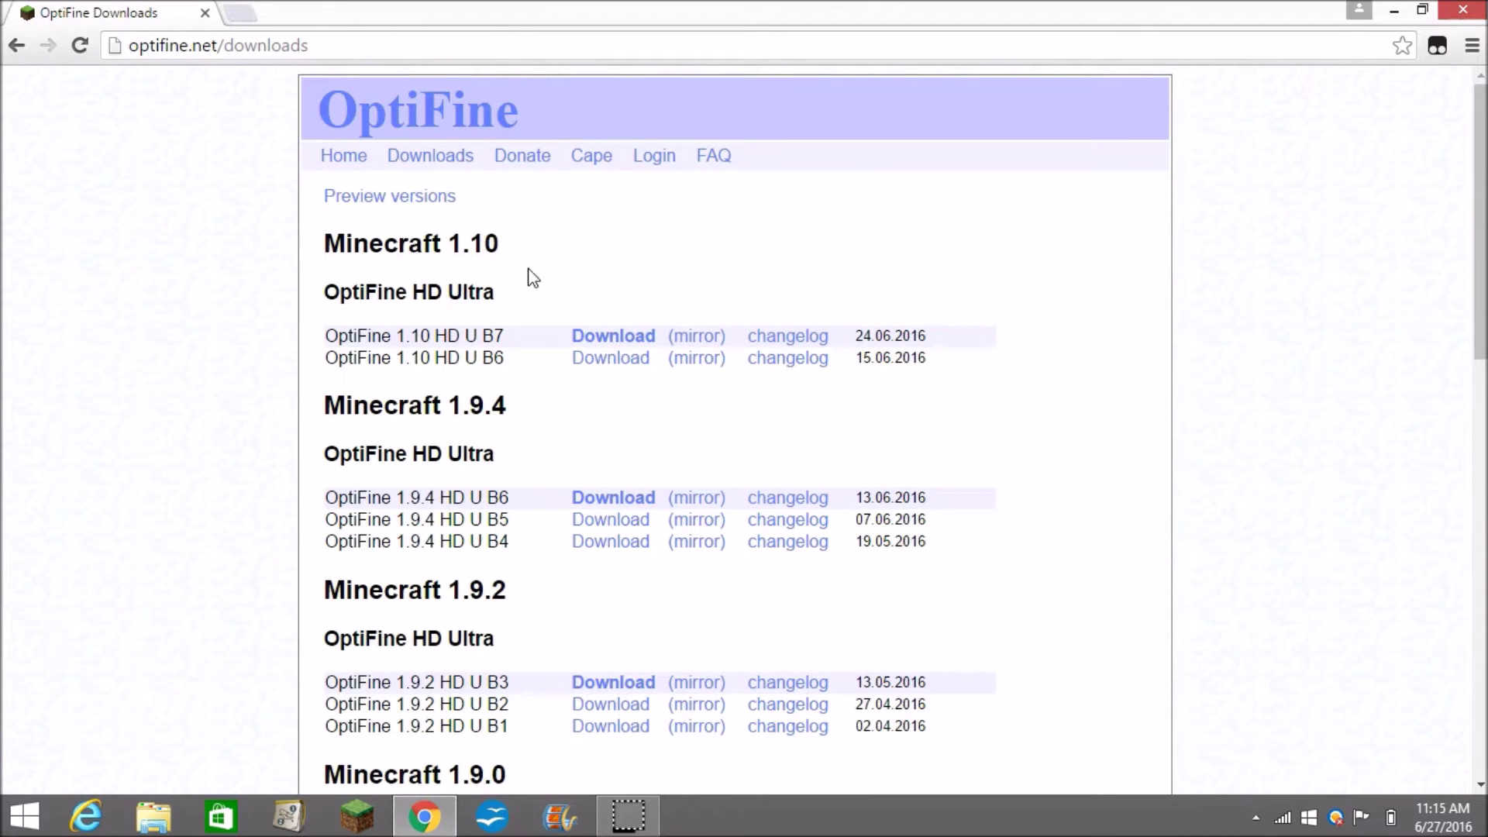
pyautogui.scroll(-7, 595, 420)
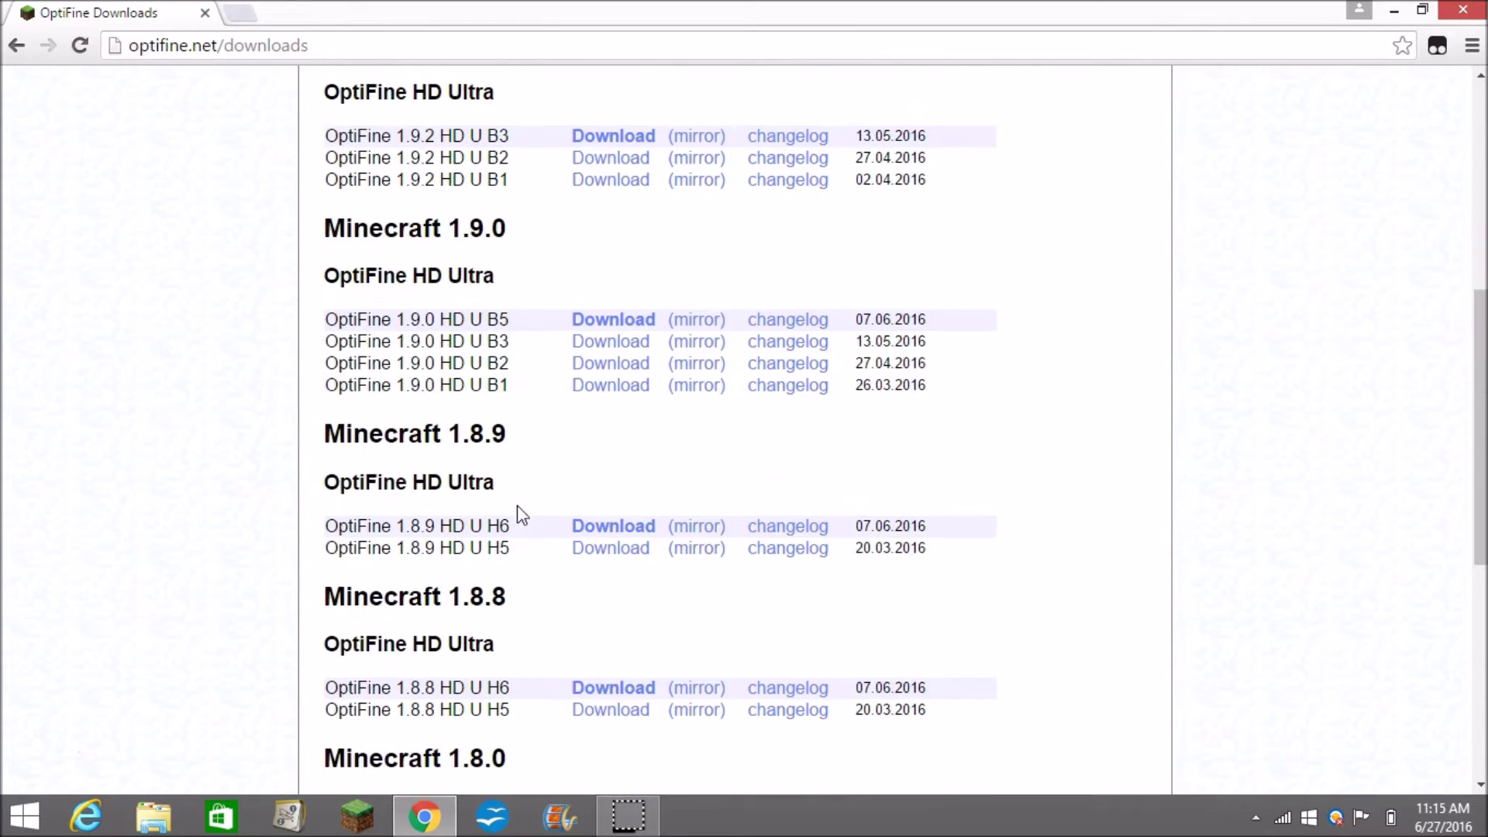
pyautogui.click(623, 527)
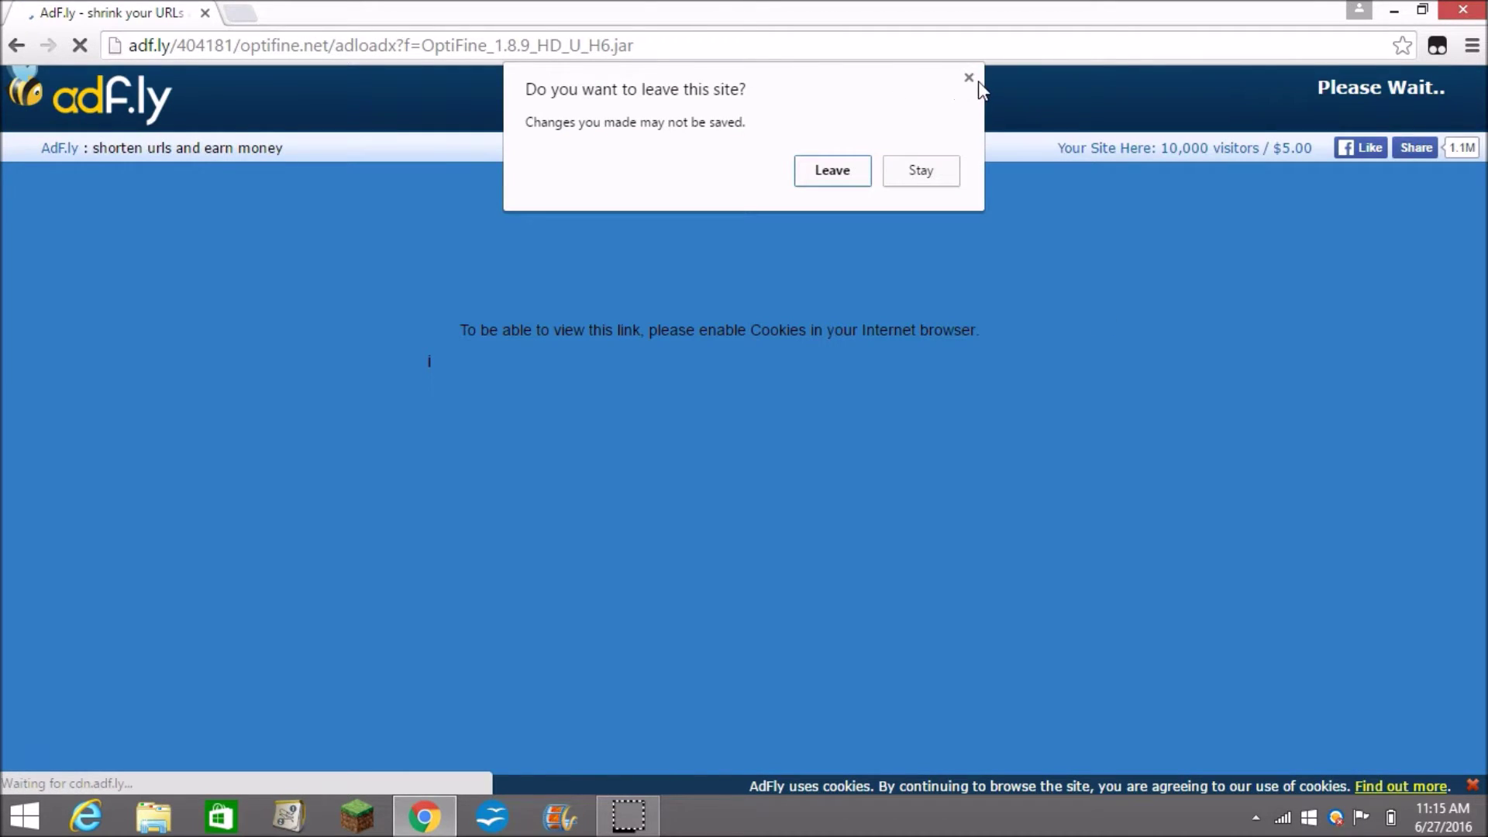
# Dismiss the leave-site prompt, skip the AdF.ly ad and close the ad page, keeping the OptiFine download page open
pyautogui.click(968, 78)
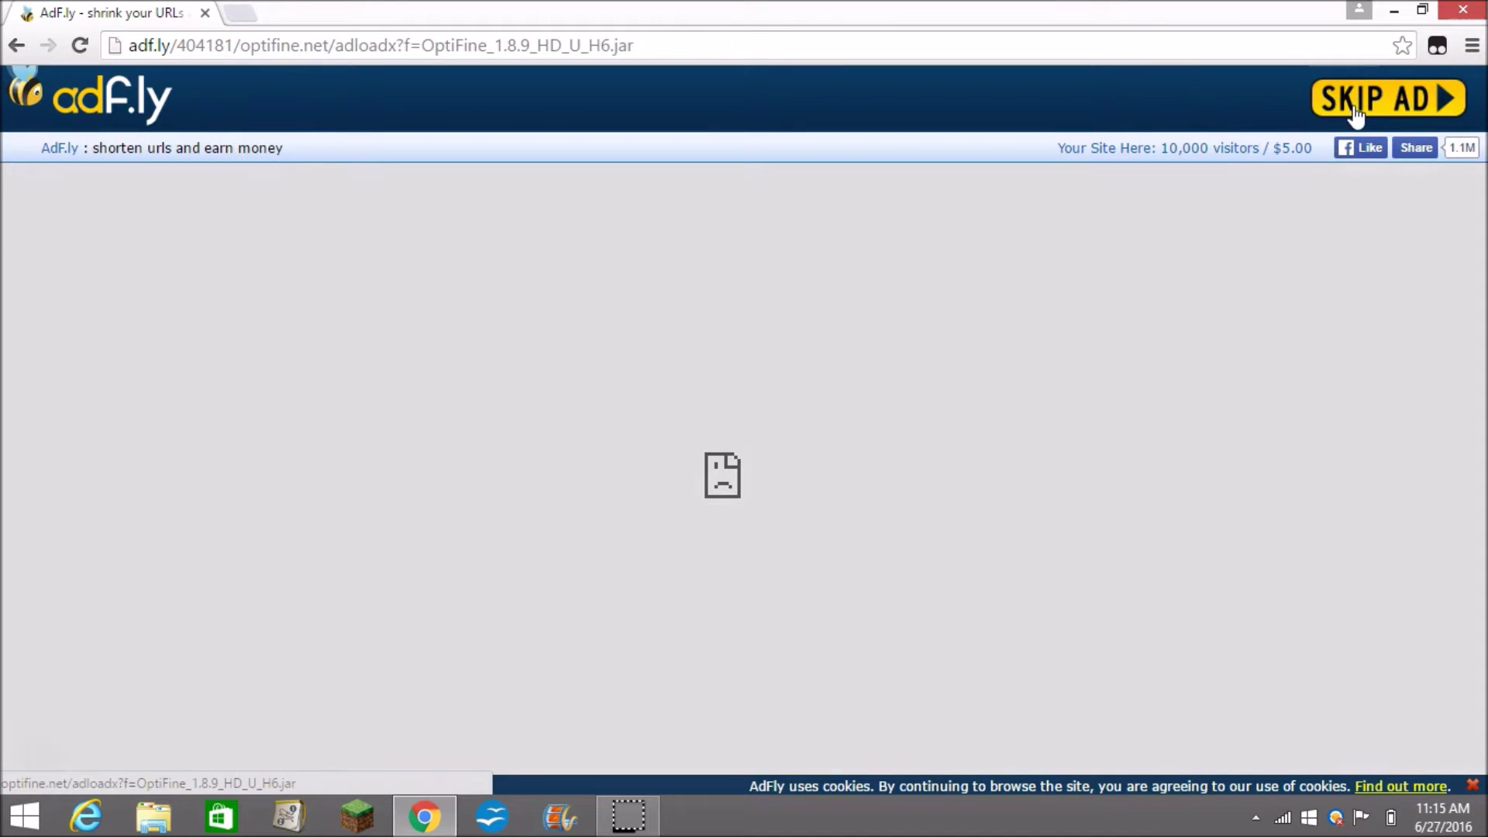
pyautogui.click(1355, 113)
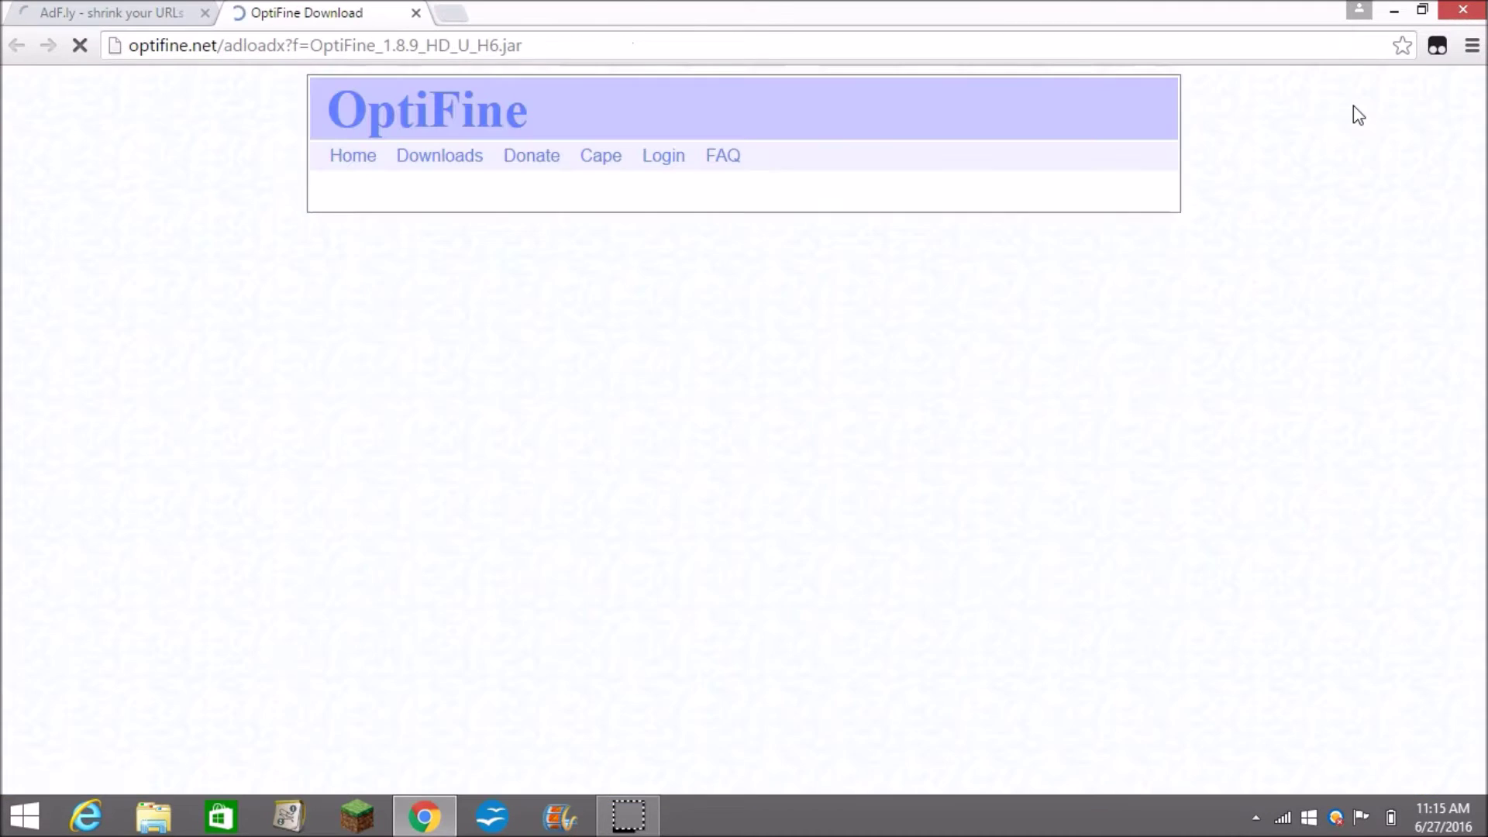
pyautogui.click(204, 13)
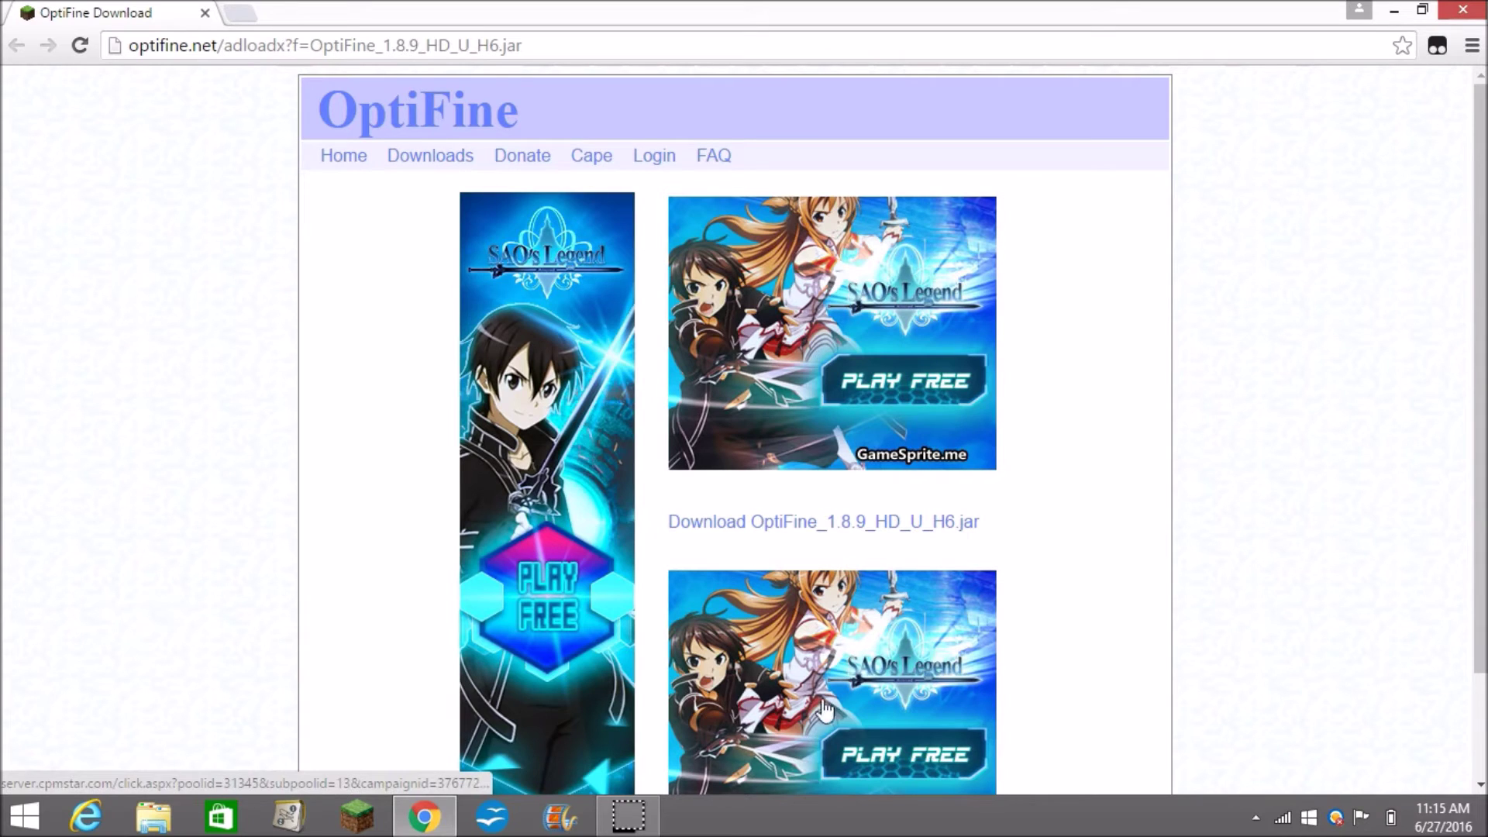
# Download OptiFine_1.8.9_HD_U_H6.jar and close the ROBLOX advertising window
pyautogui.click(791, 532)
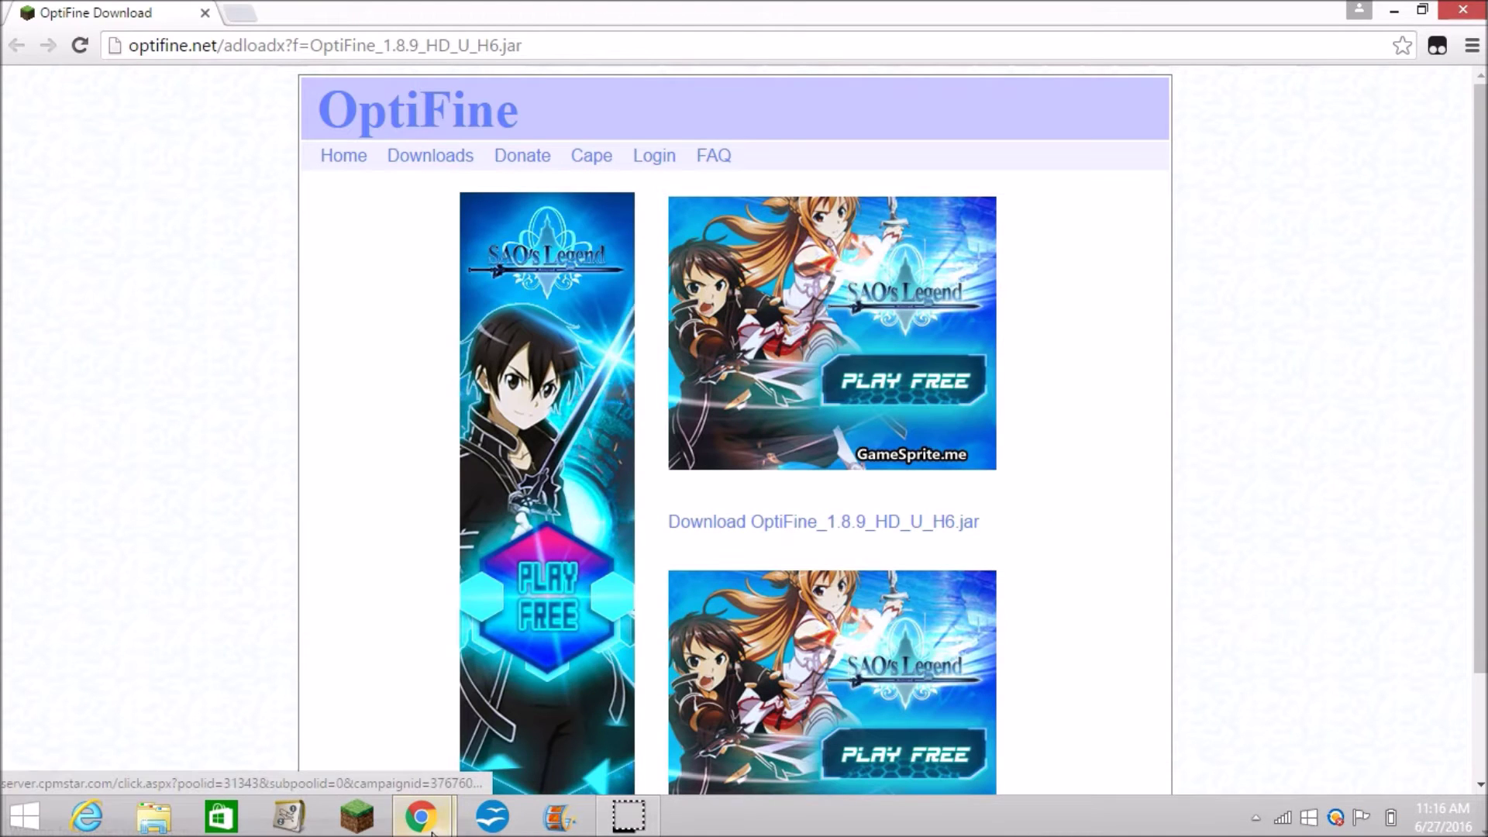
pyautogui.moveTo(421, 816)
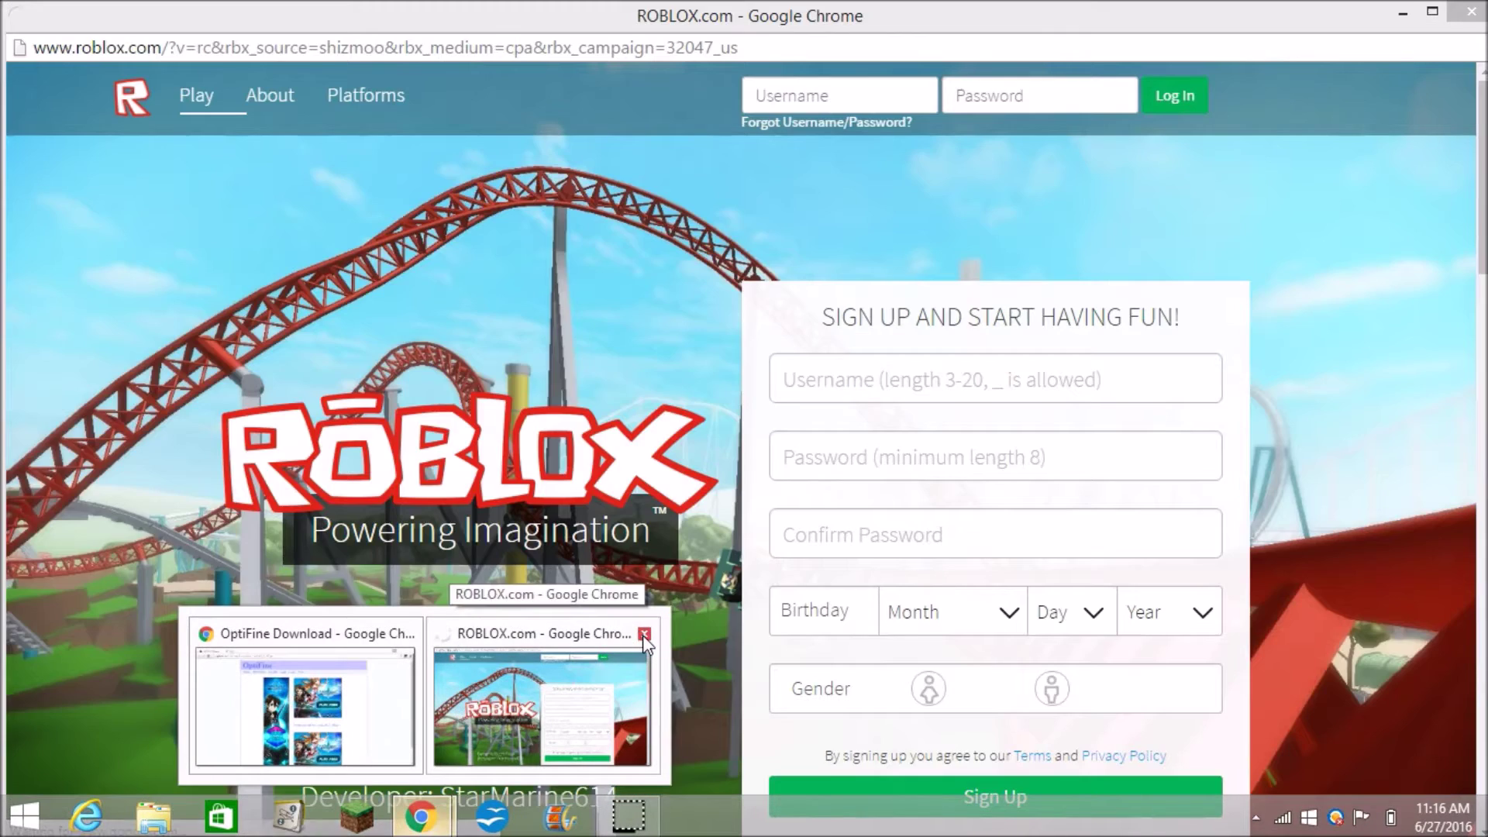
pyautogui.click(643, 634)
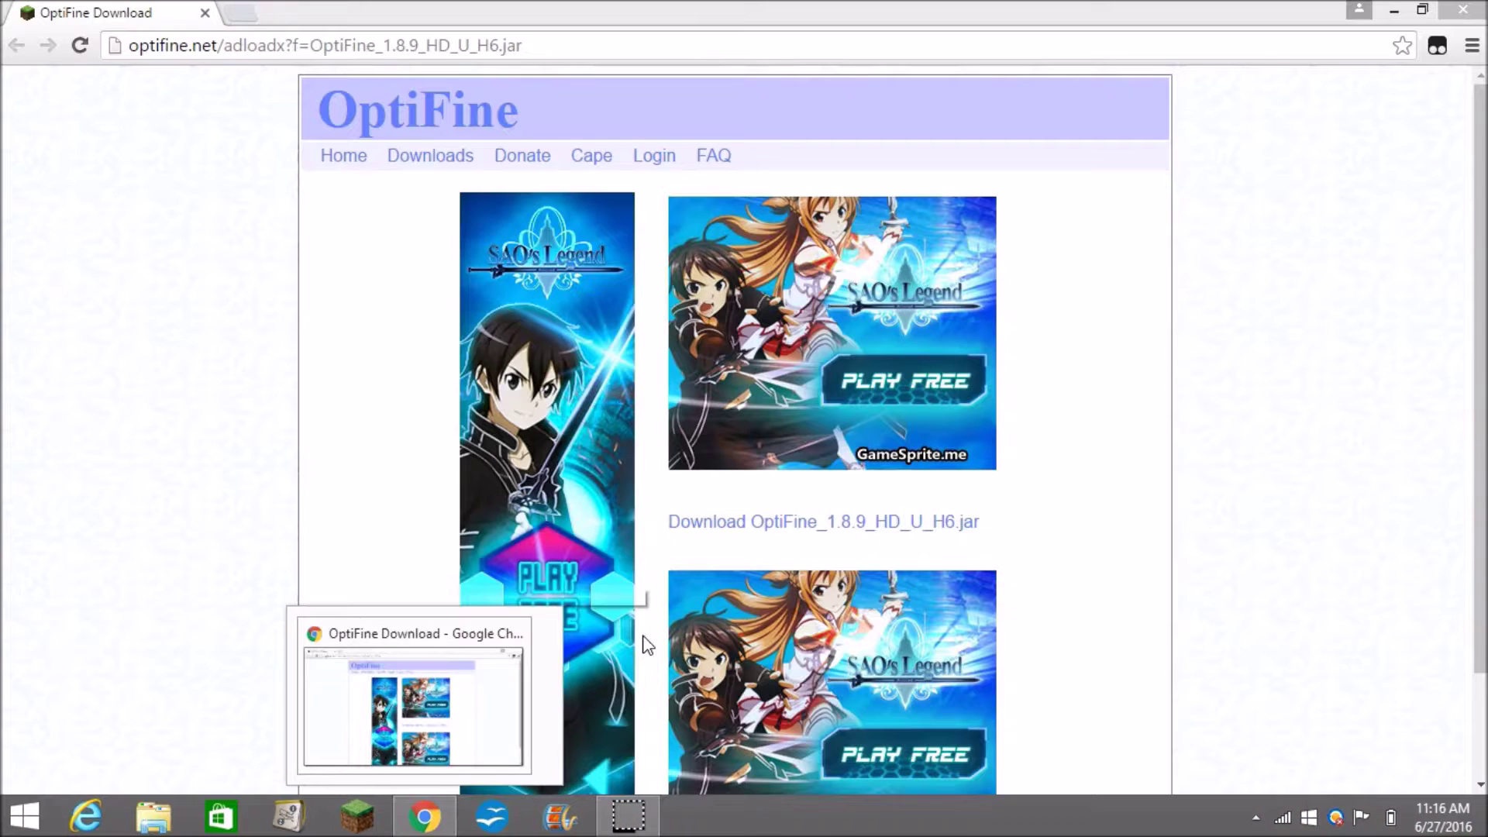
pyautogui.click(868, 527)
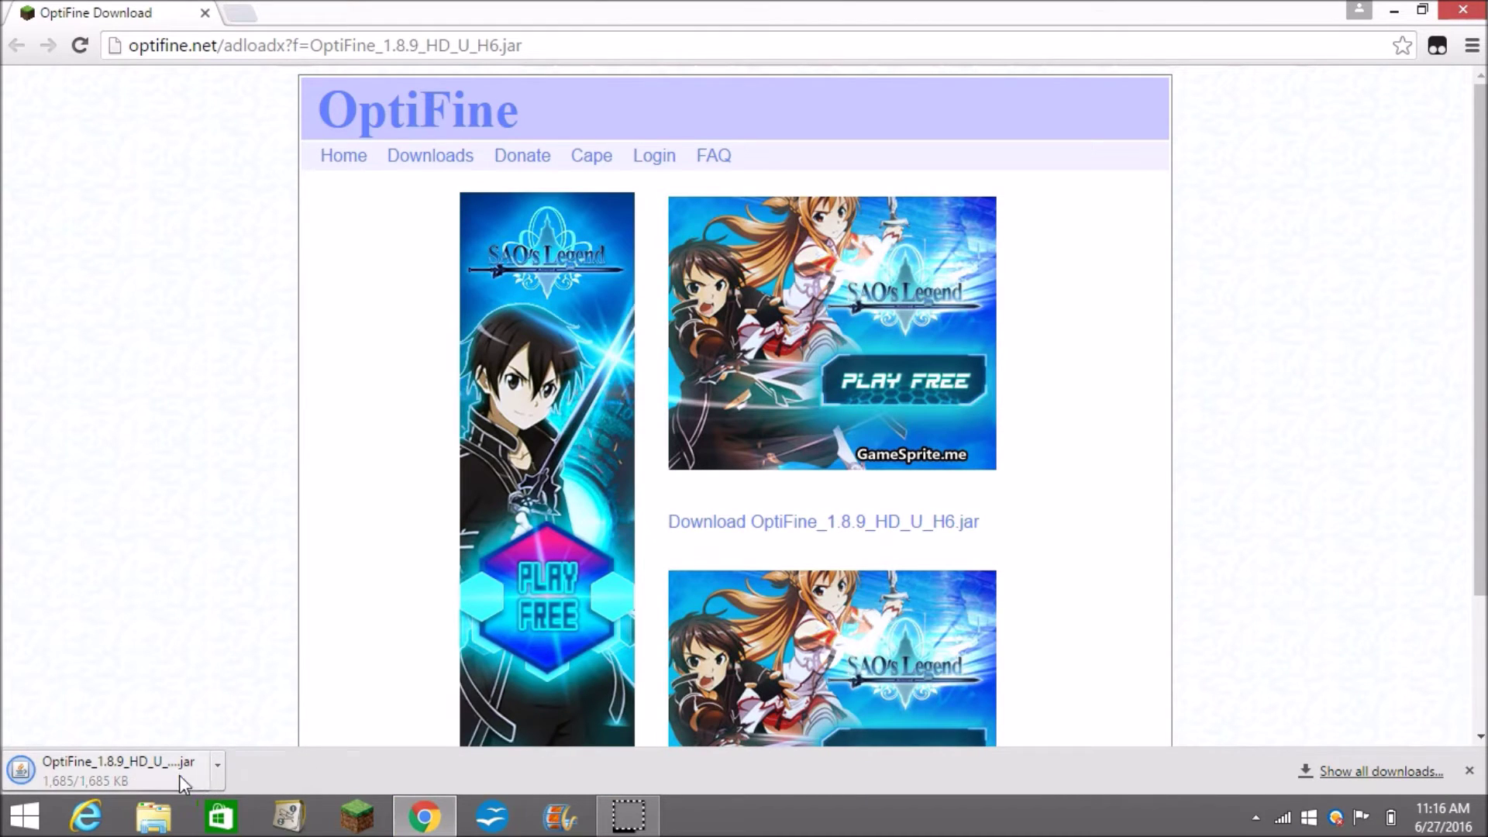
pyautogui.click(397, 770)
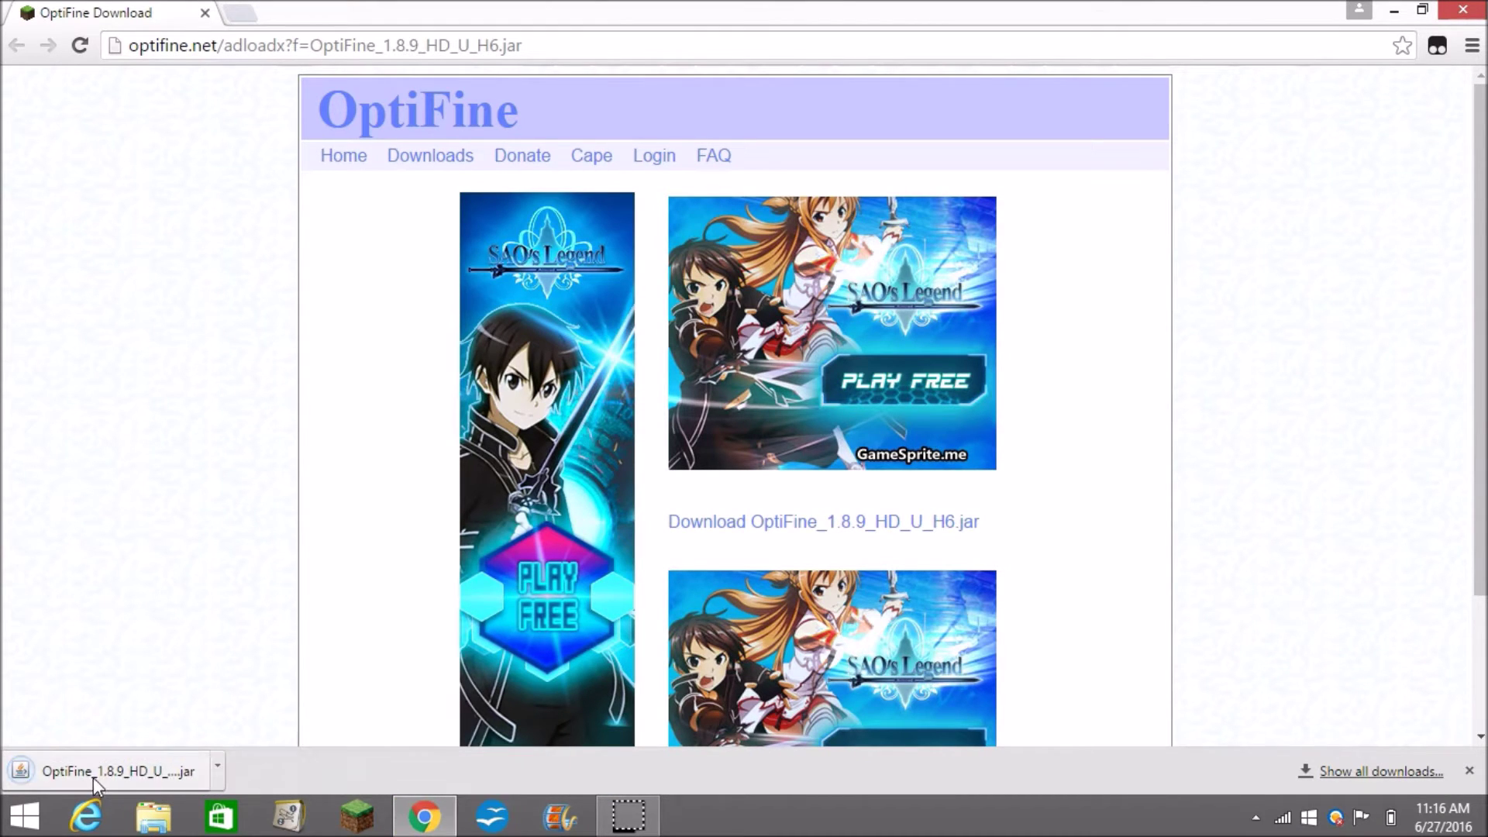
# Place the downloaded OptiFine jar file on the desktop
pyautogui.moveTo(98, 773); pyautogui.dragTo(659, 395)
pyautogui.press('super+d')
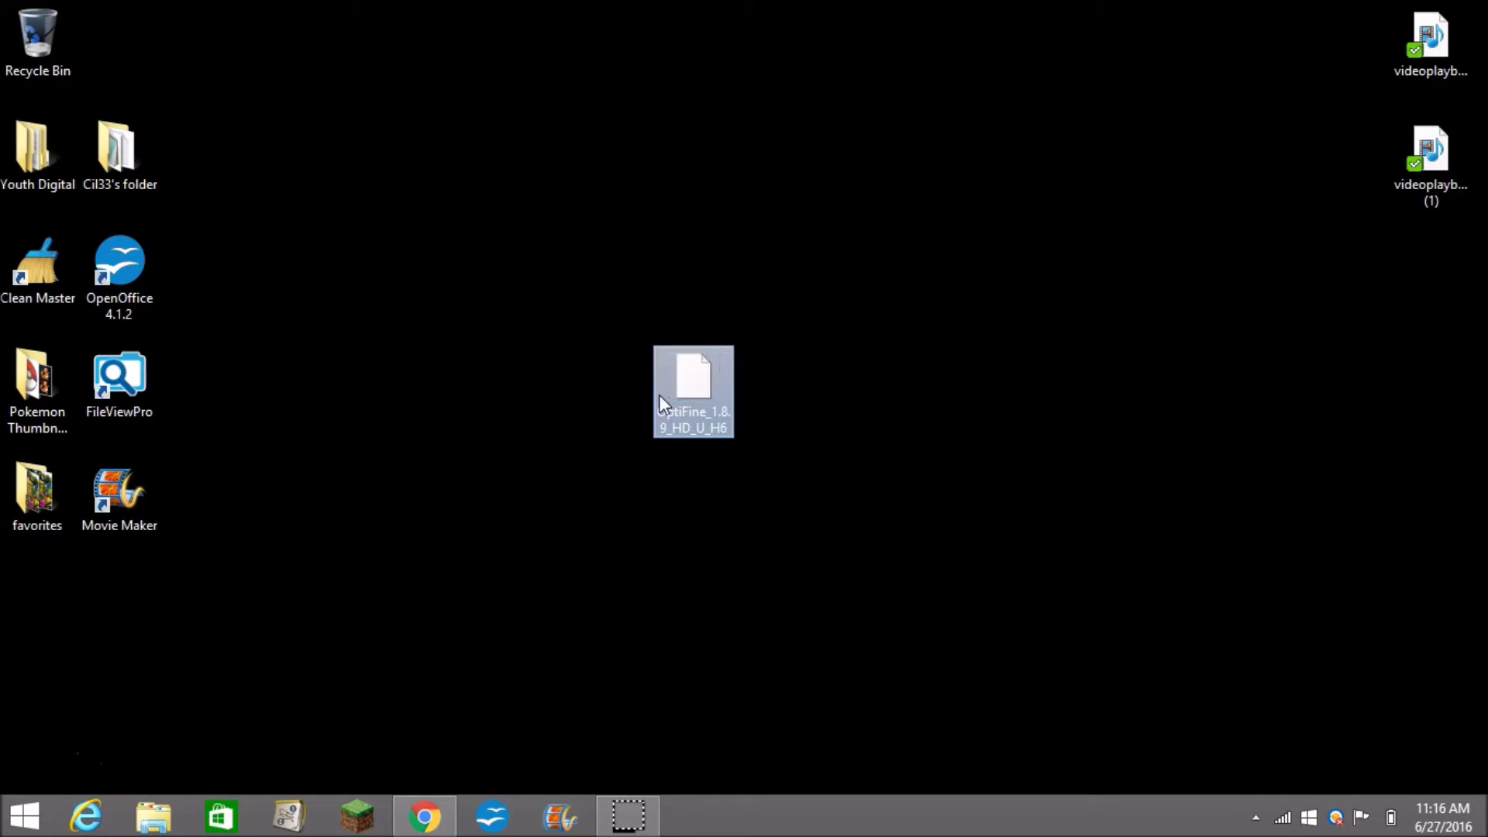
pyautogui.click(543, 286)
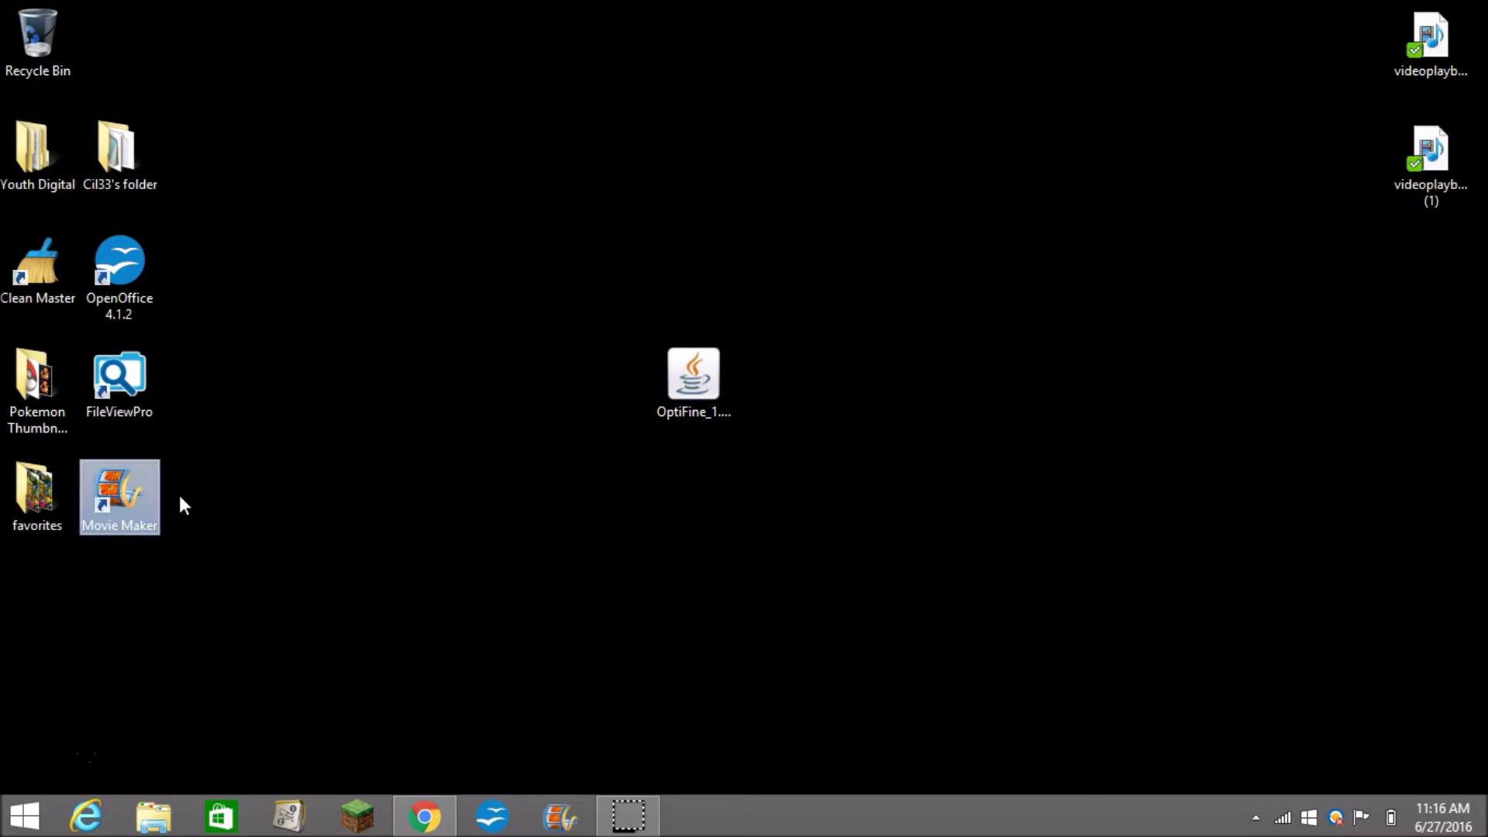
# Run the OptiFine installer from the desktop and install OptiFine HD Ultra H6 into the default .minecraft folder
pyautogui.click(700, 375)
pyautogui.doubleClick(700, 375)
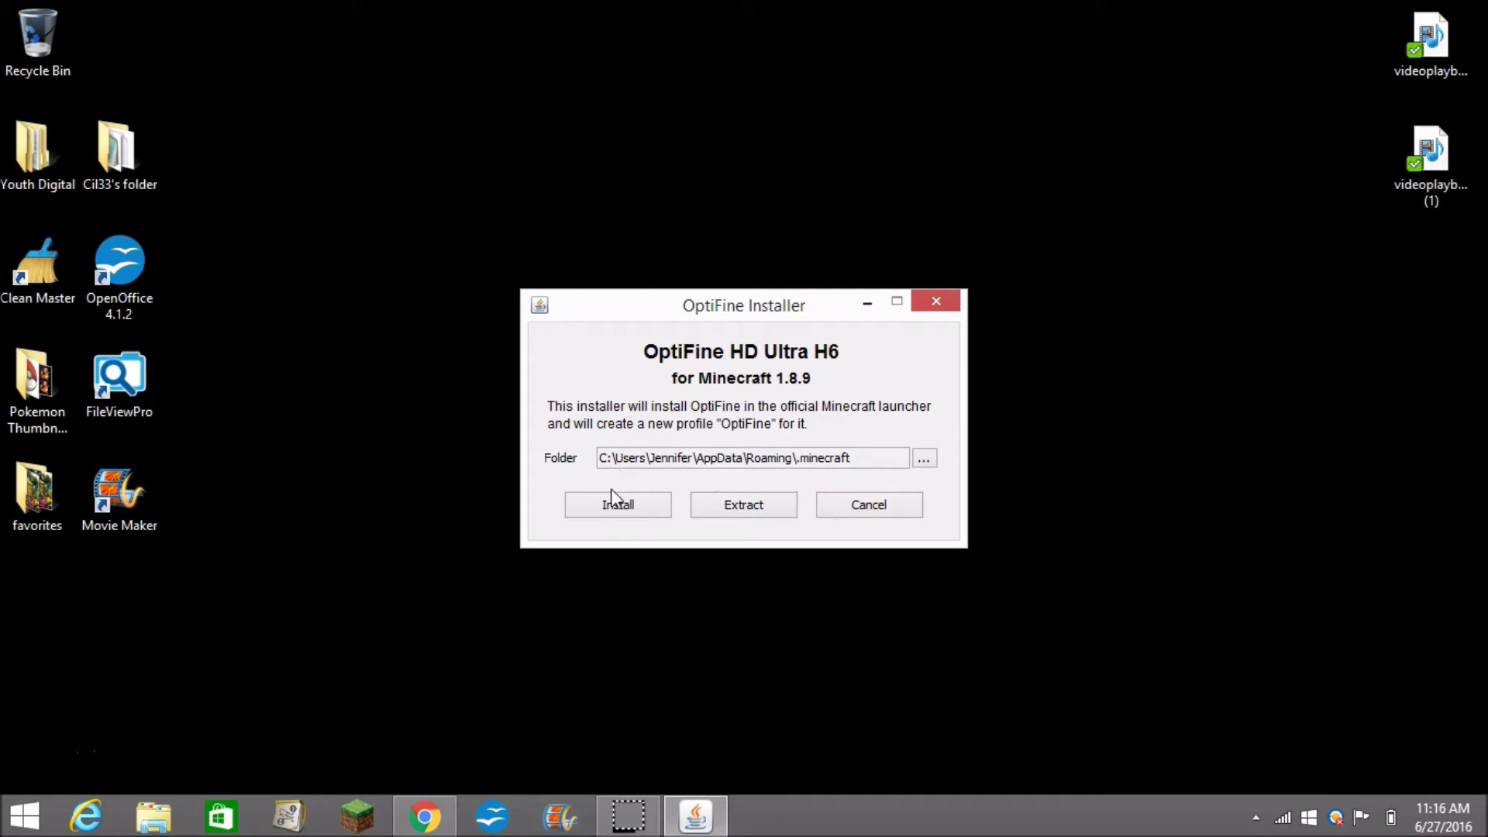
pyautogui.click(609, 510)
pyautogui.click(623, 510)
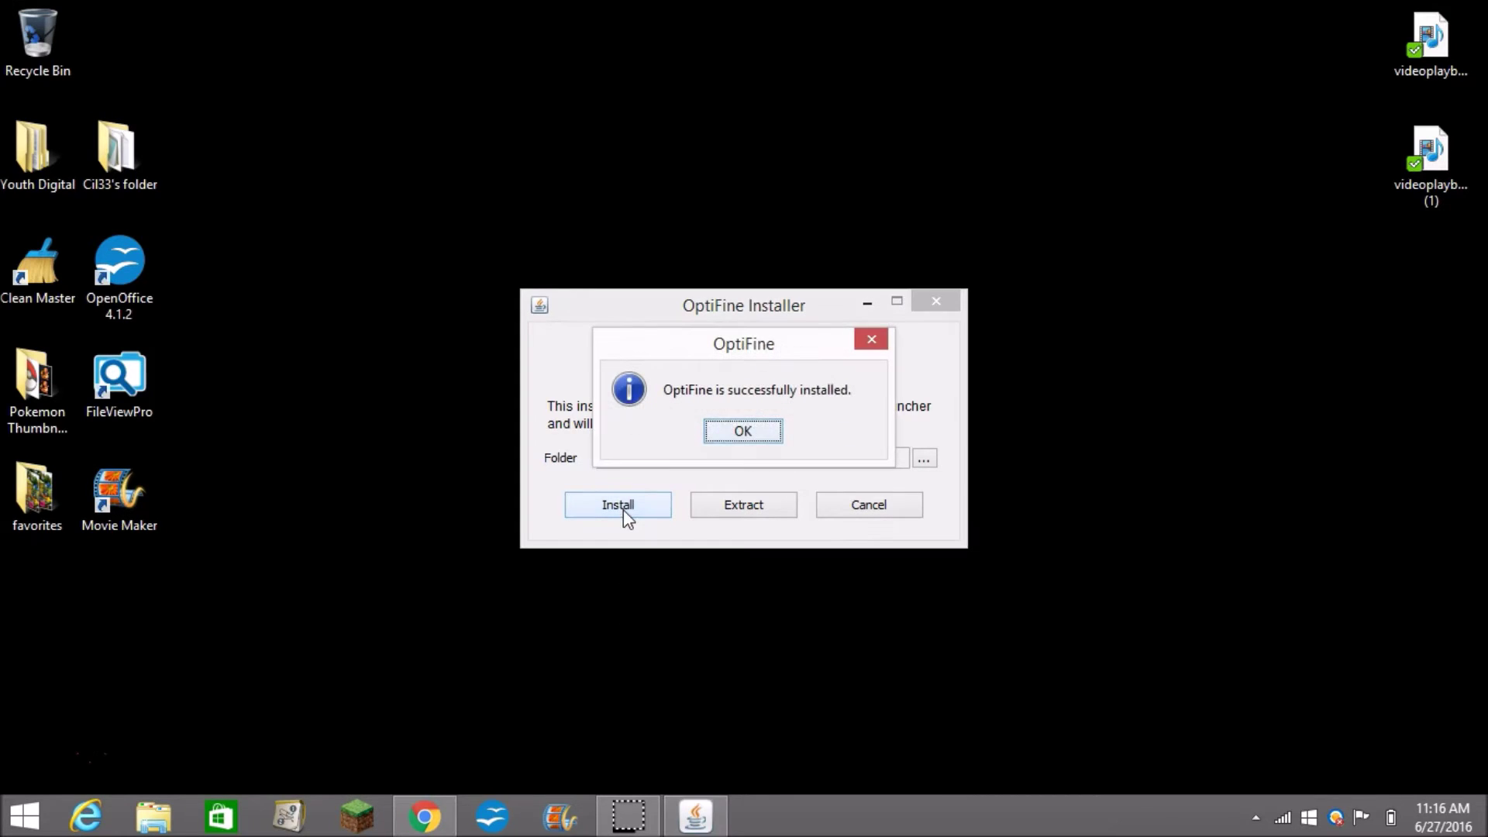
pyautogui.click(748, 435)
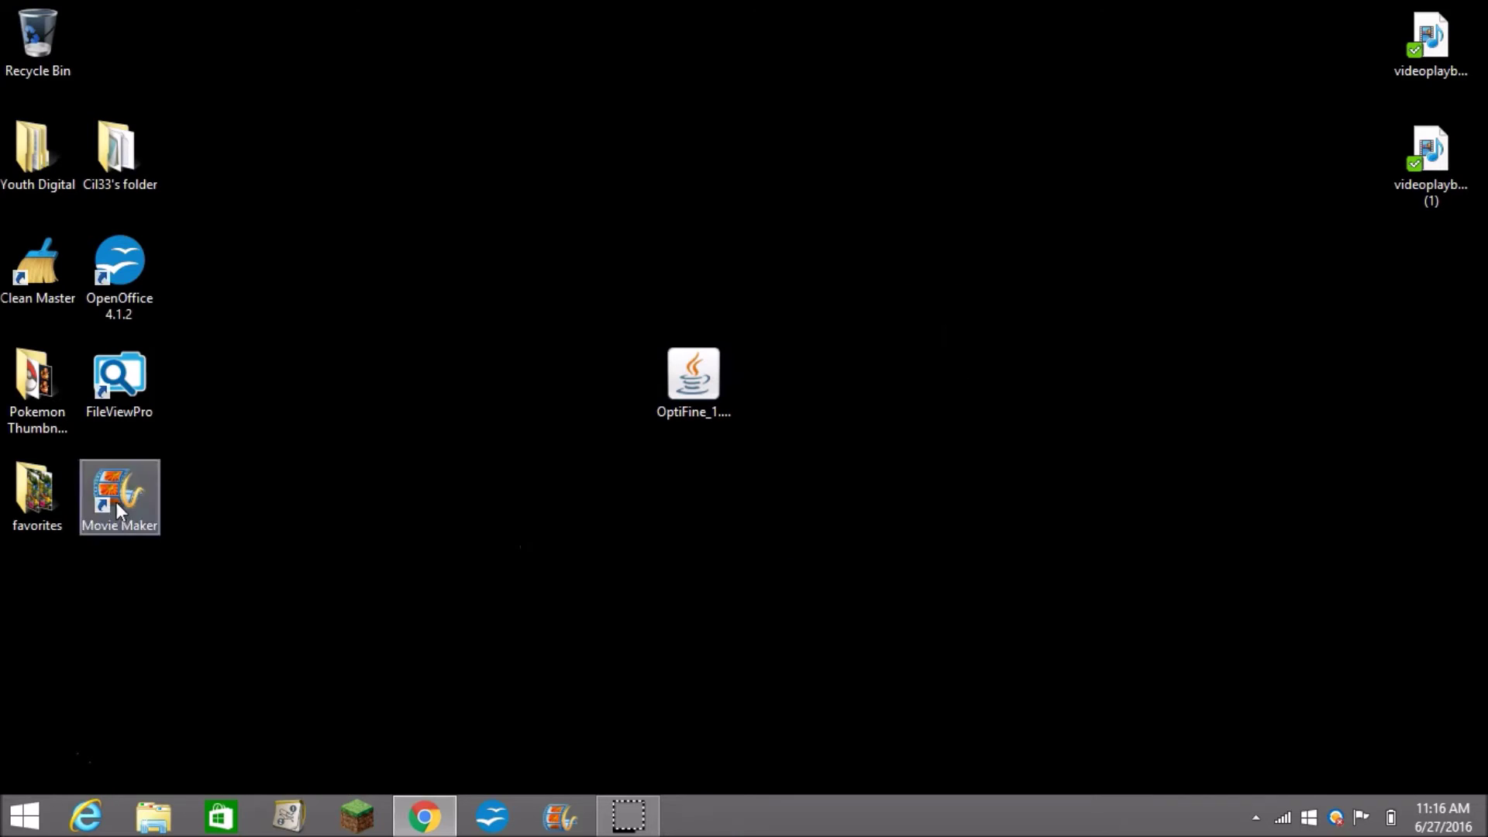
# Open the Minecraft Launcher and close the browser window with the OptiFine download page
pyautogui.click(341, 823)
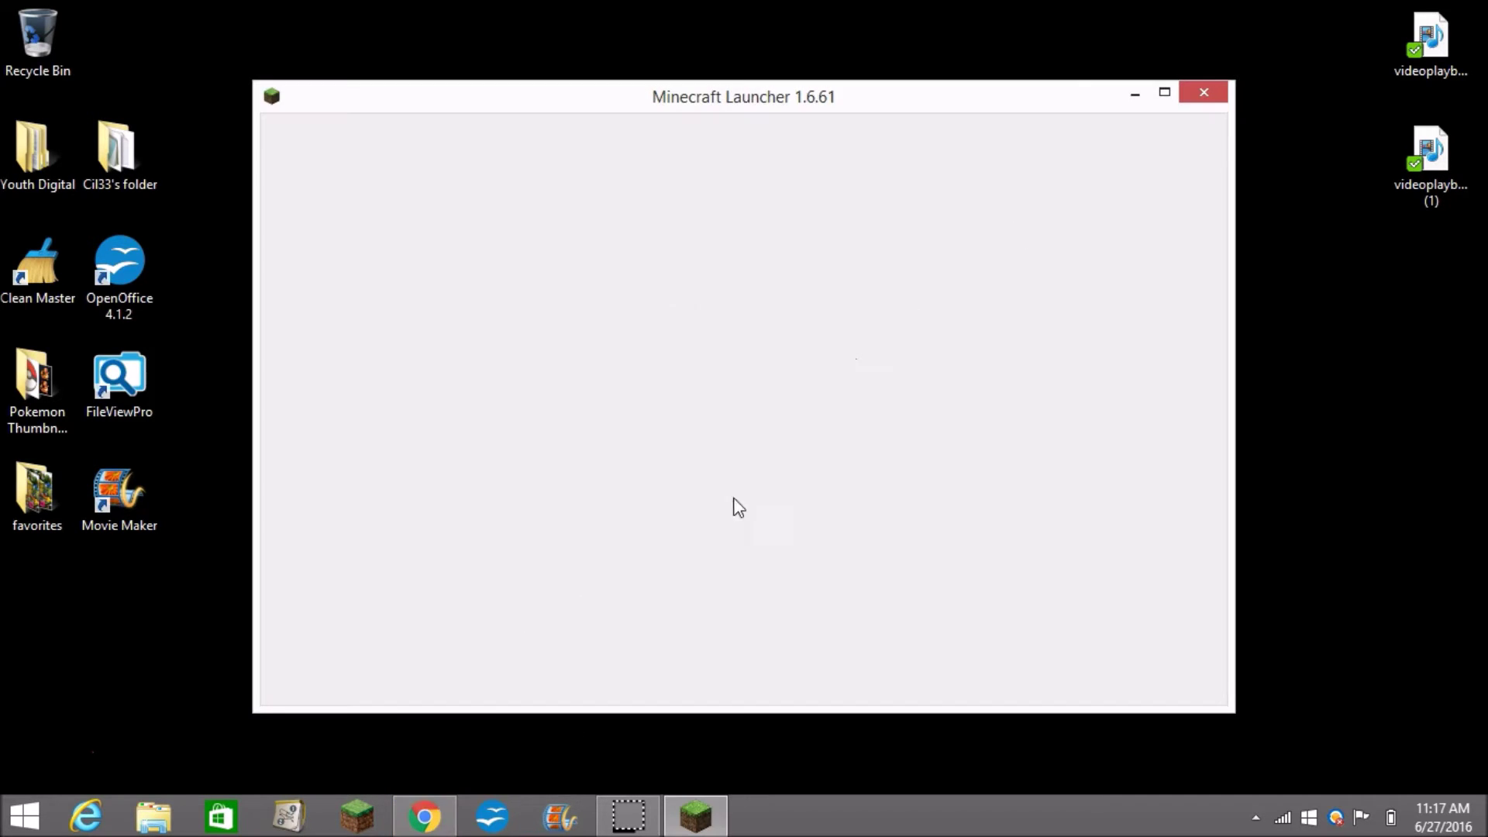
pyautogui.moveTo(424, 816)
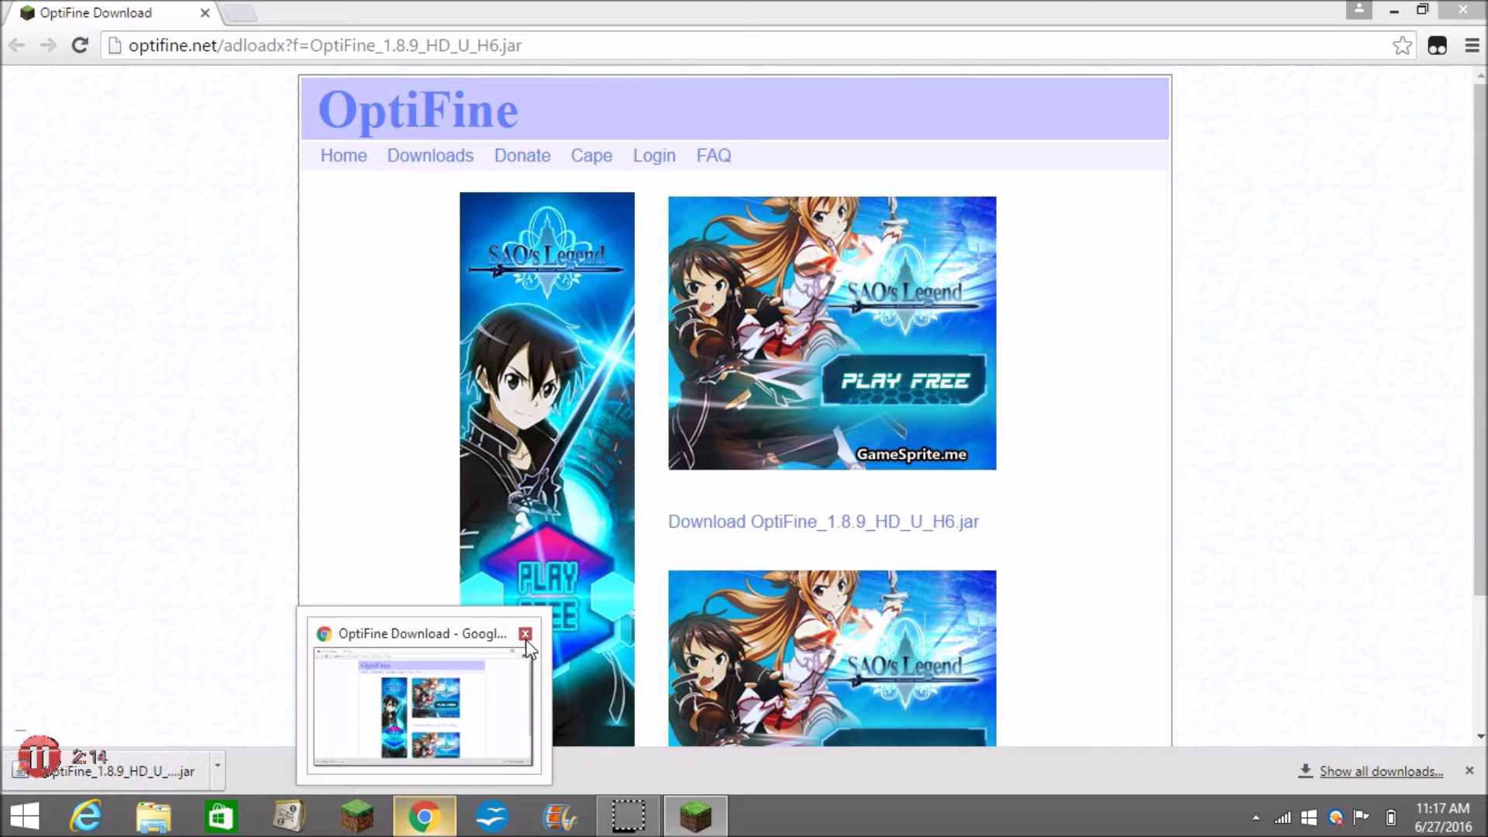
pyautogui.click(526, 640)
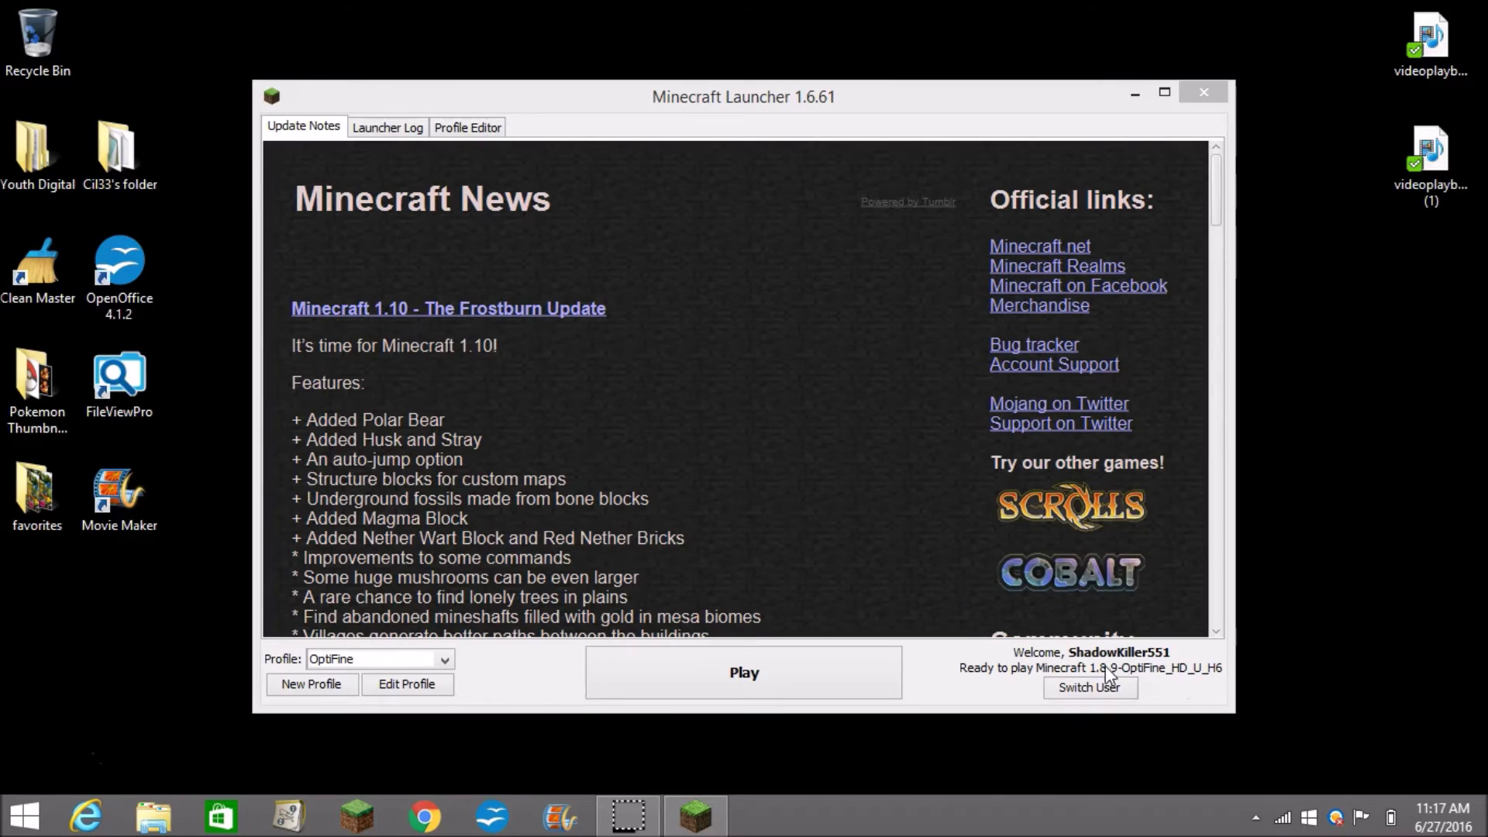
# Switch the launcher to a different Minecraft account and start the game with the OptiFine profile
pyautogui.click(1097, 694)
pyautogui.click(678, 382)
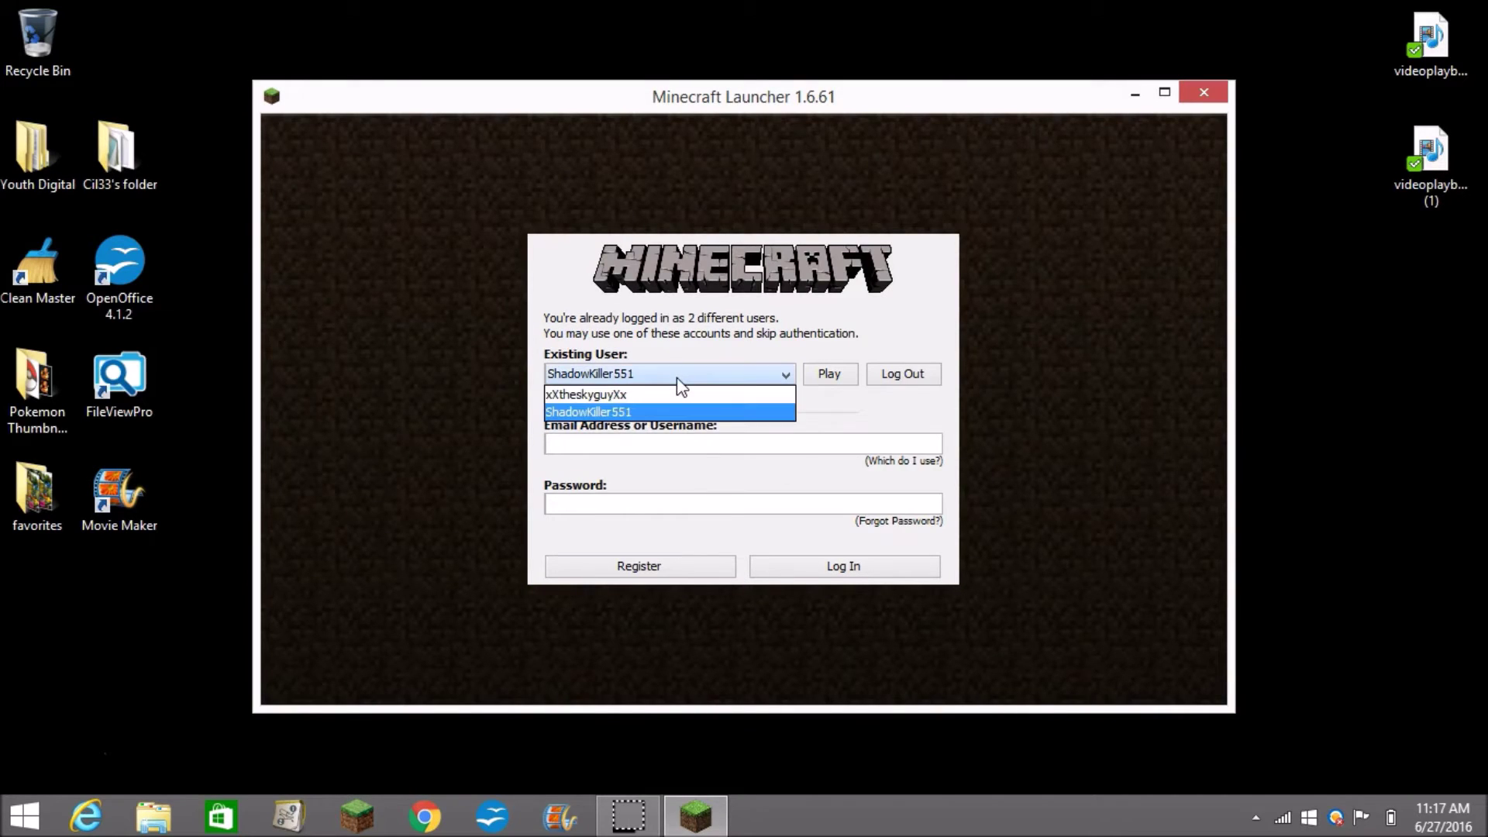
pyautogui.click(677, 378)
pyautogui.click(770, 452)
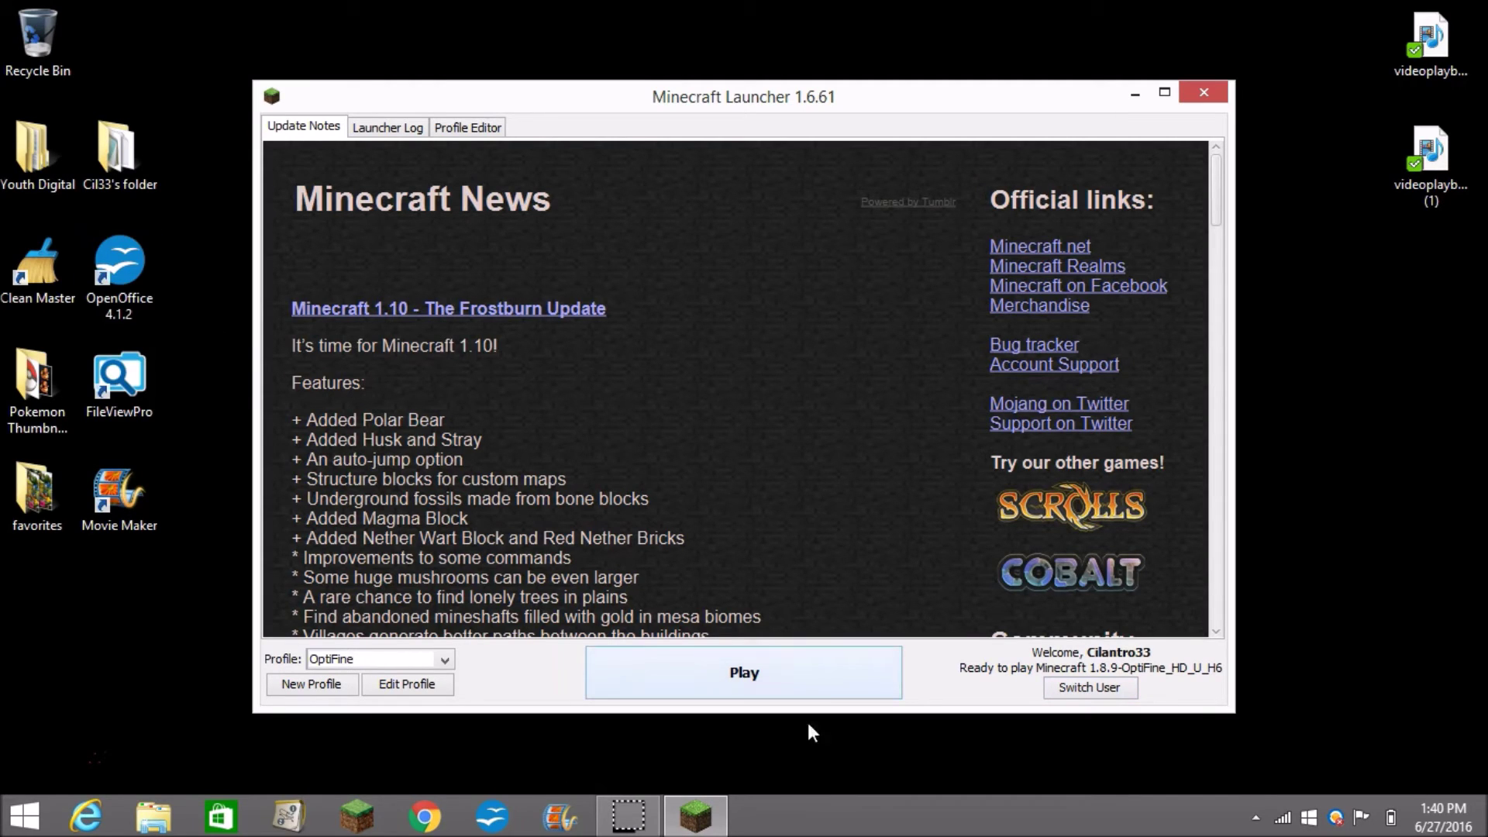
pyautogui.click(824, 671)
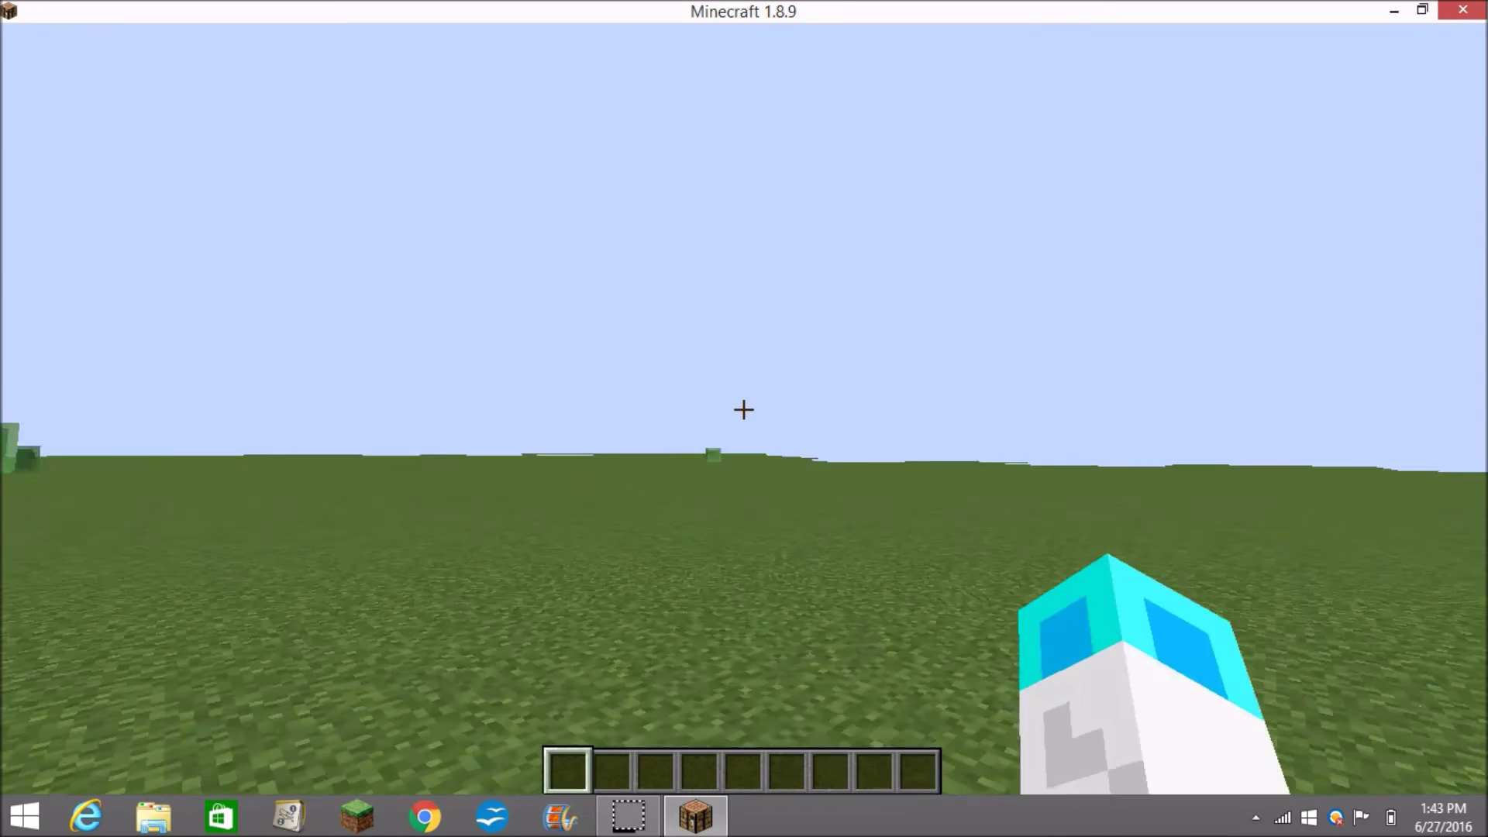
# Cycle the camera through the third-person perspectives twice and return to first-person view
pyautogui.press('F5')
pyautogui.press('F5')
pyautogui.press('F5')
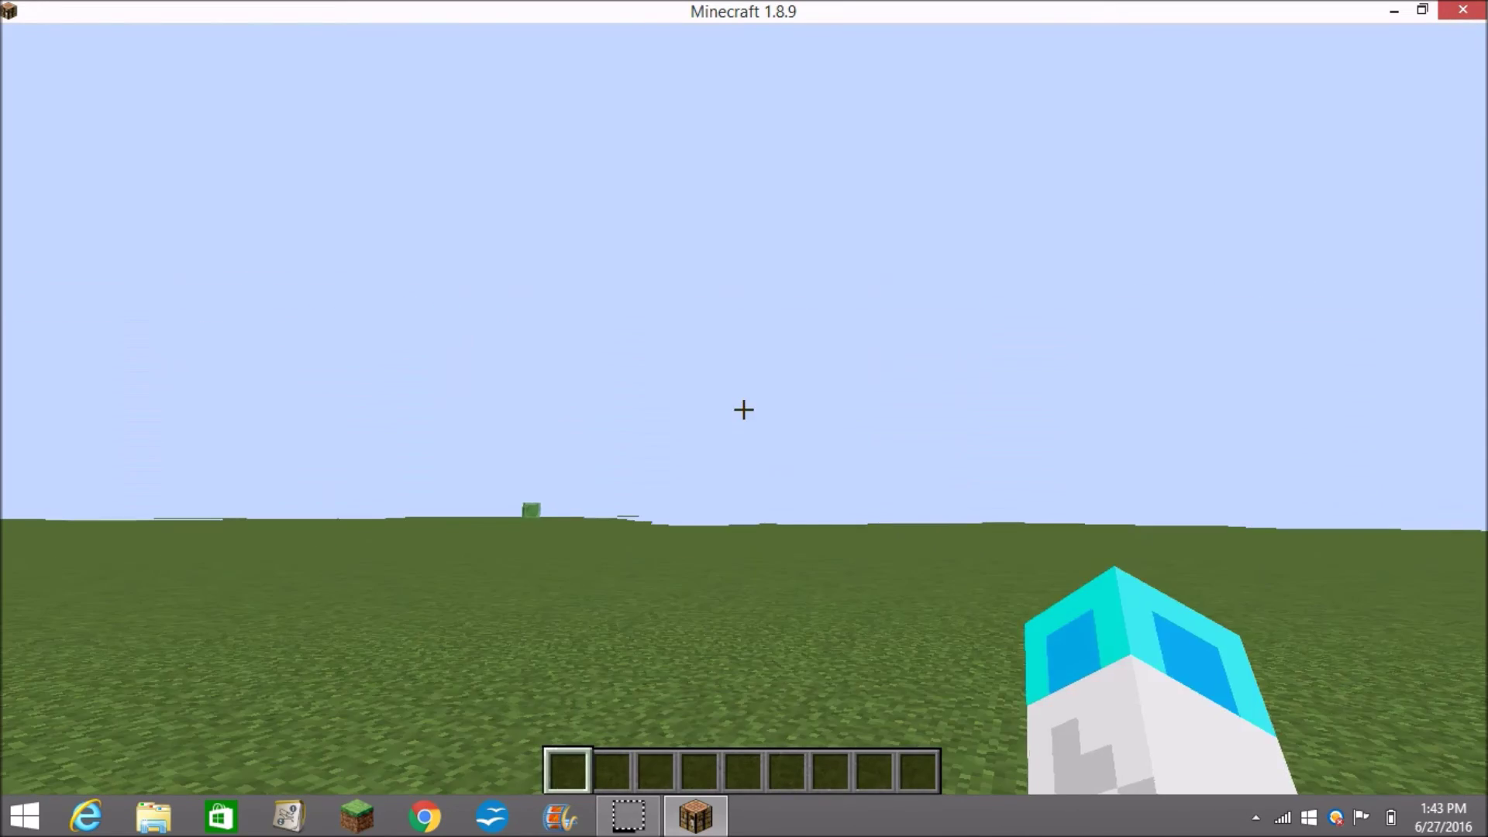
pyautogui.press('F5')
pyautogui.press('F5')
pyautogui.press('F5')
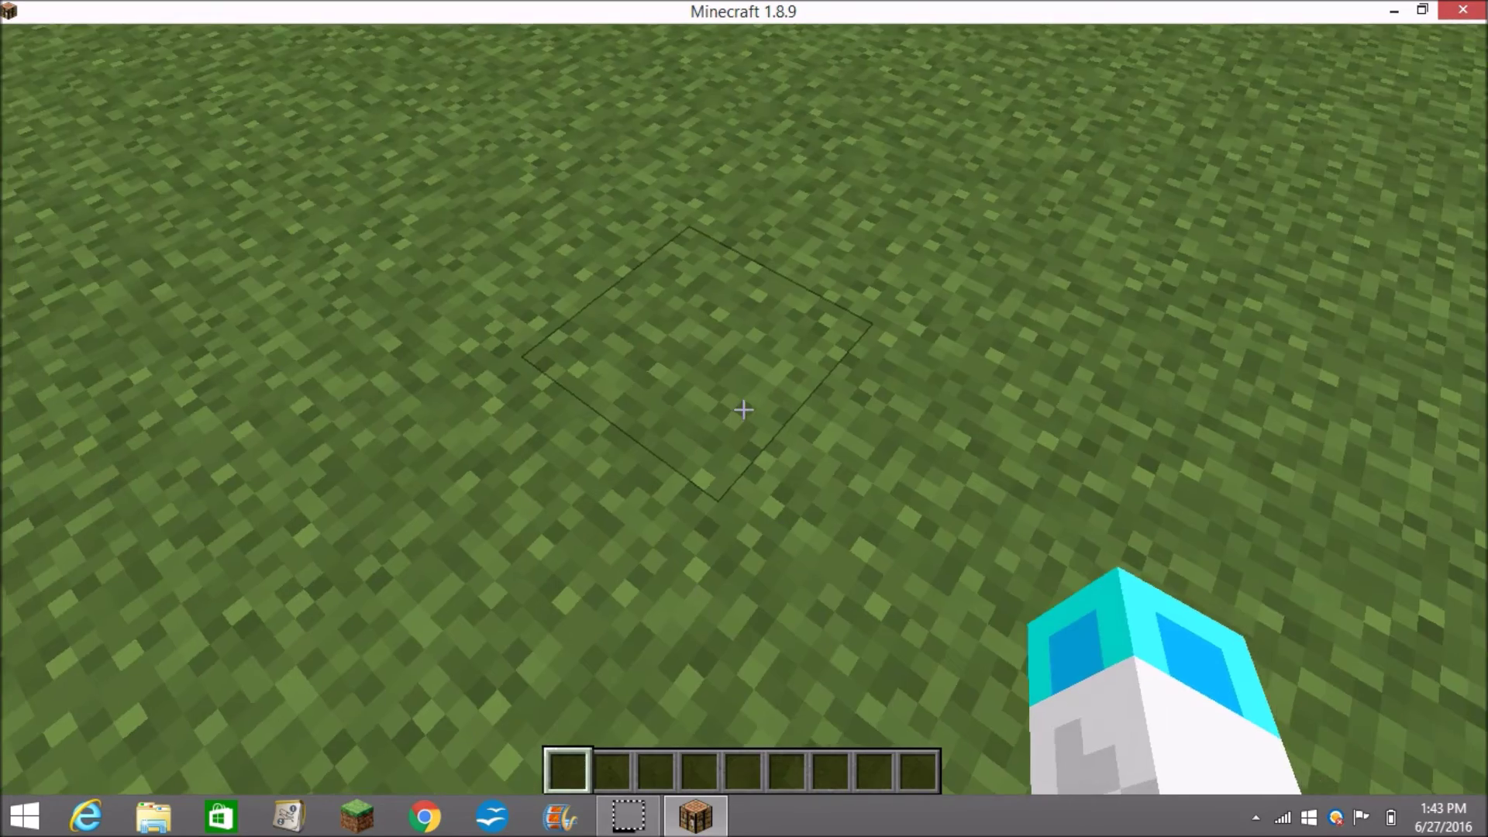
# Show the debug overlay to check the OptiFine version and frame rate, and hide it again
pyautogui.press('F3')
pyautogui.press('t')
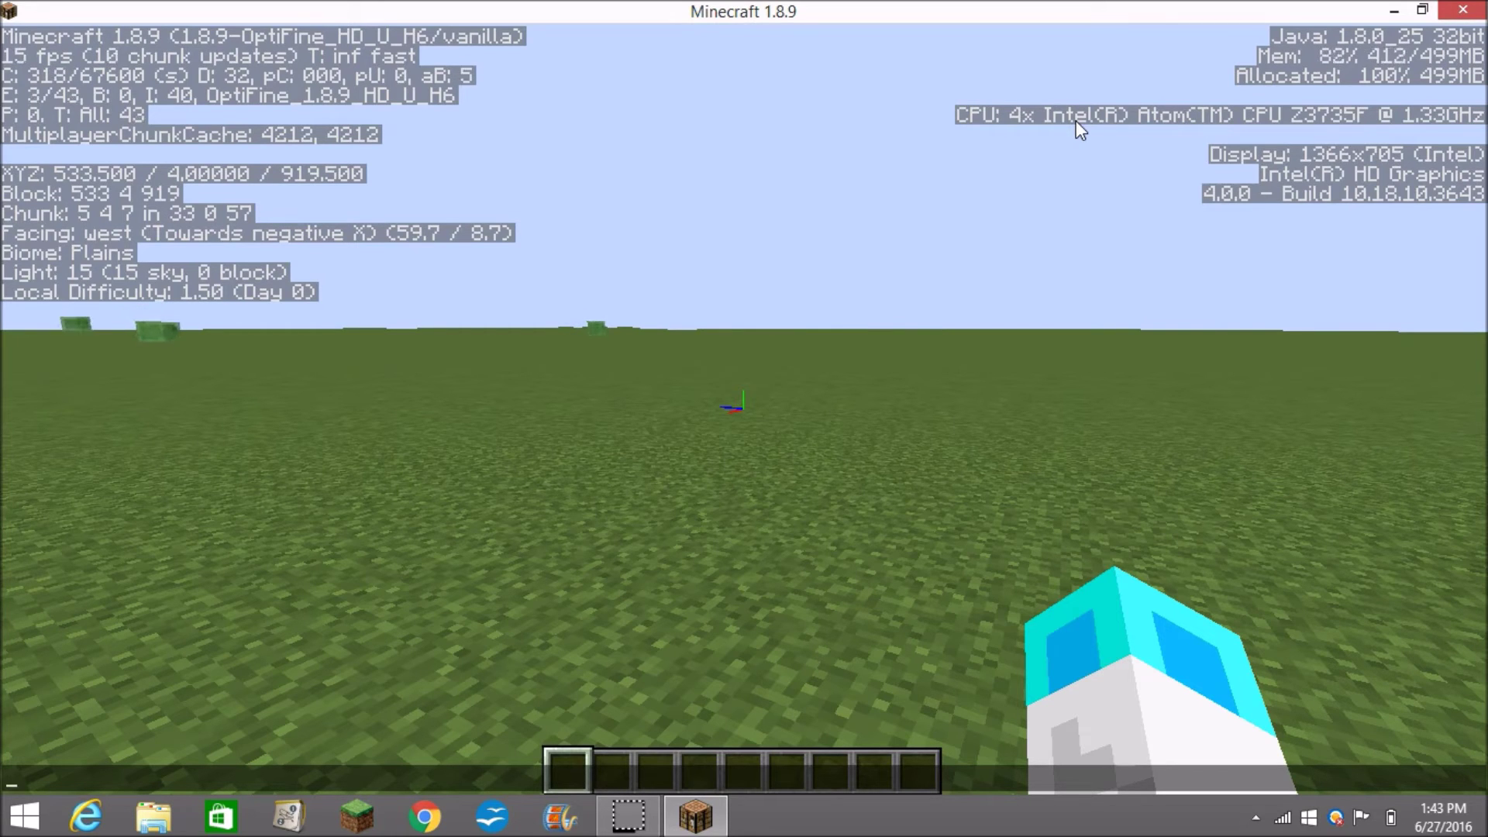
pyautogui.press('Escape')
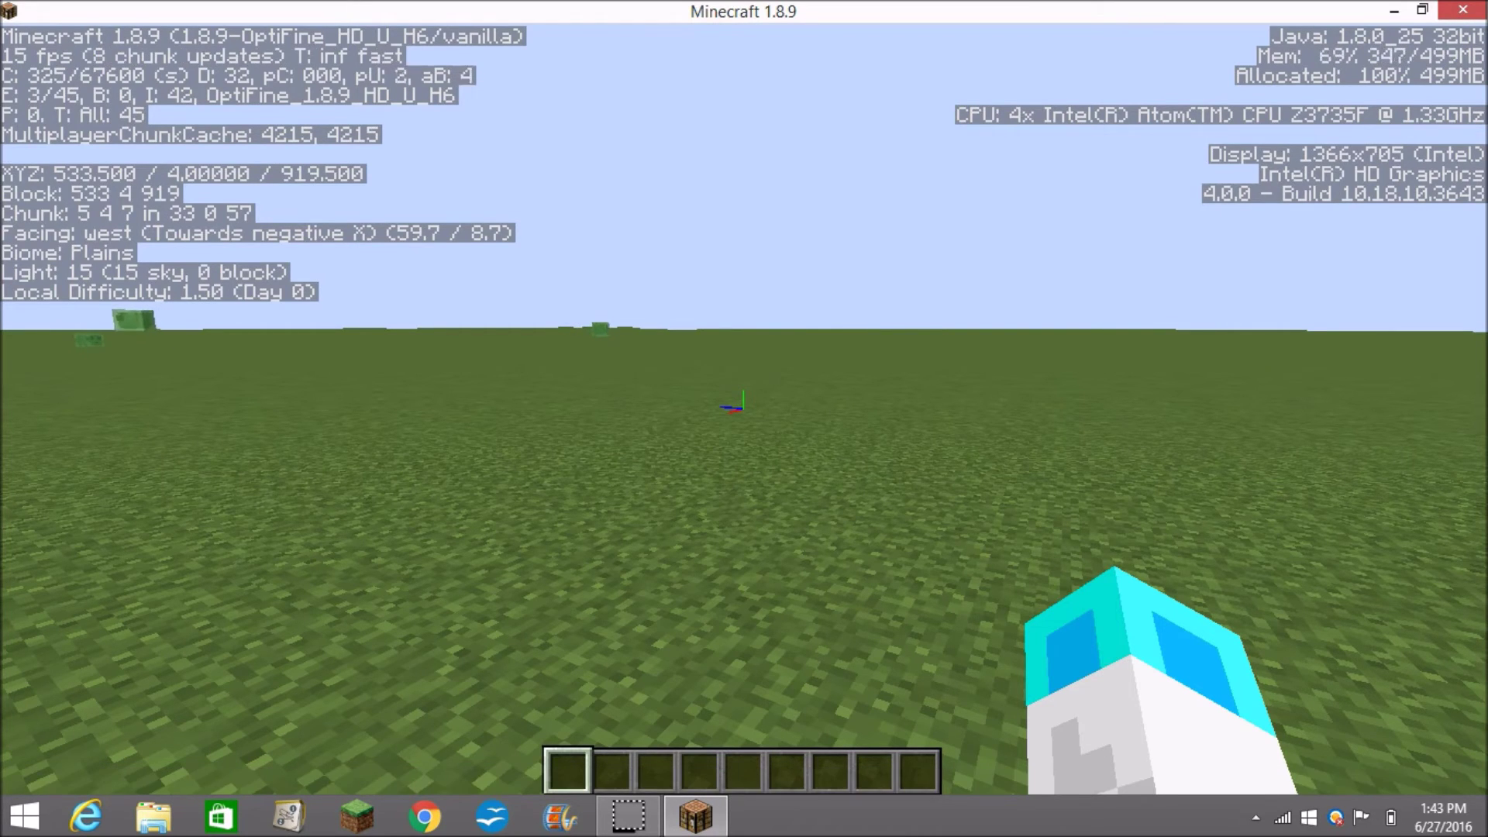
pyautogui.press('F3')
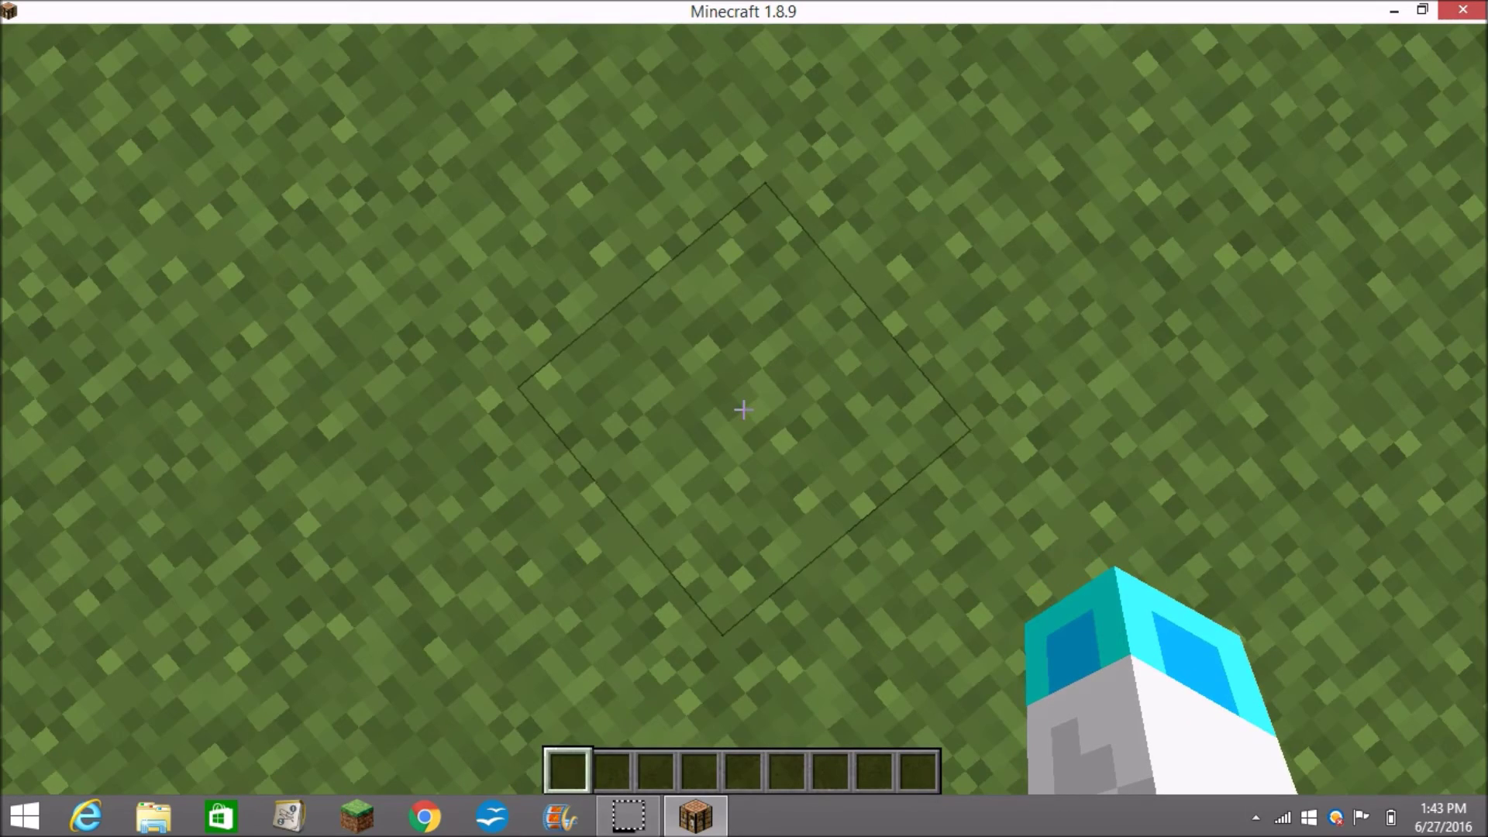
pyautogui.press('F3')
pyautogui.press('F3')
# Pause the game, open the video settings and look through the Shaders and Details pages
pyautogui.press('Escape')
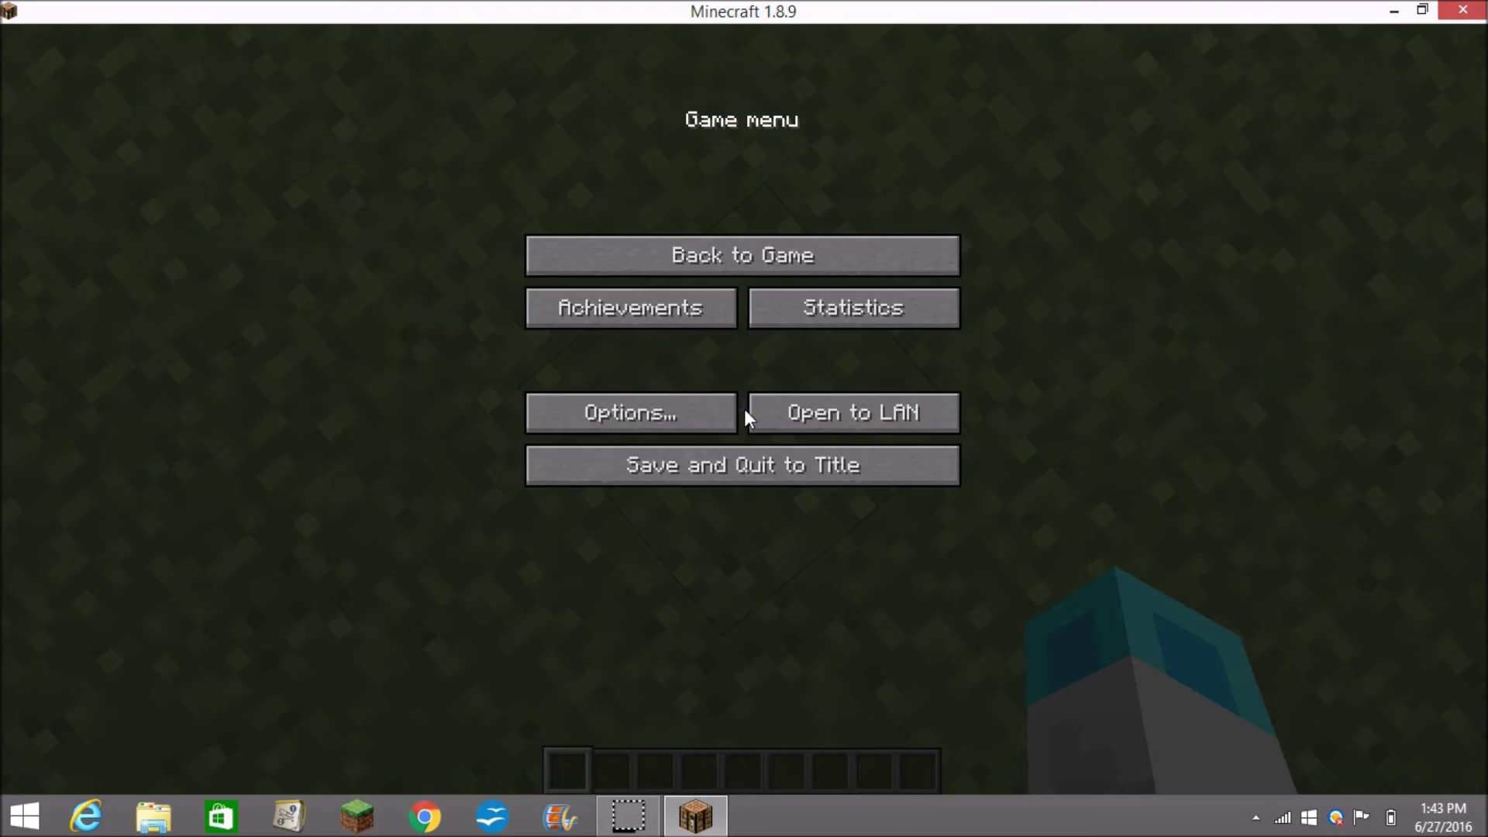
pyautogui.click(671, 409)
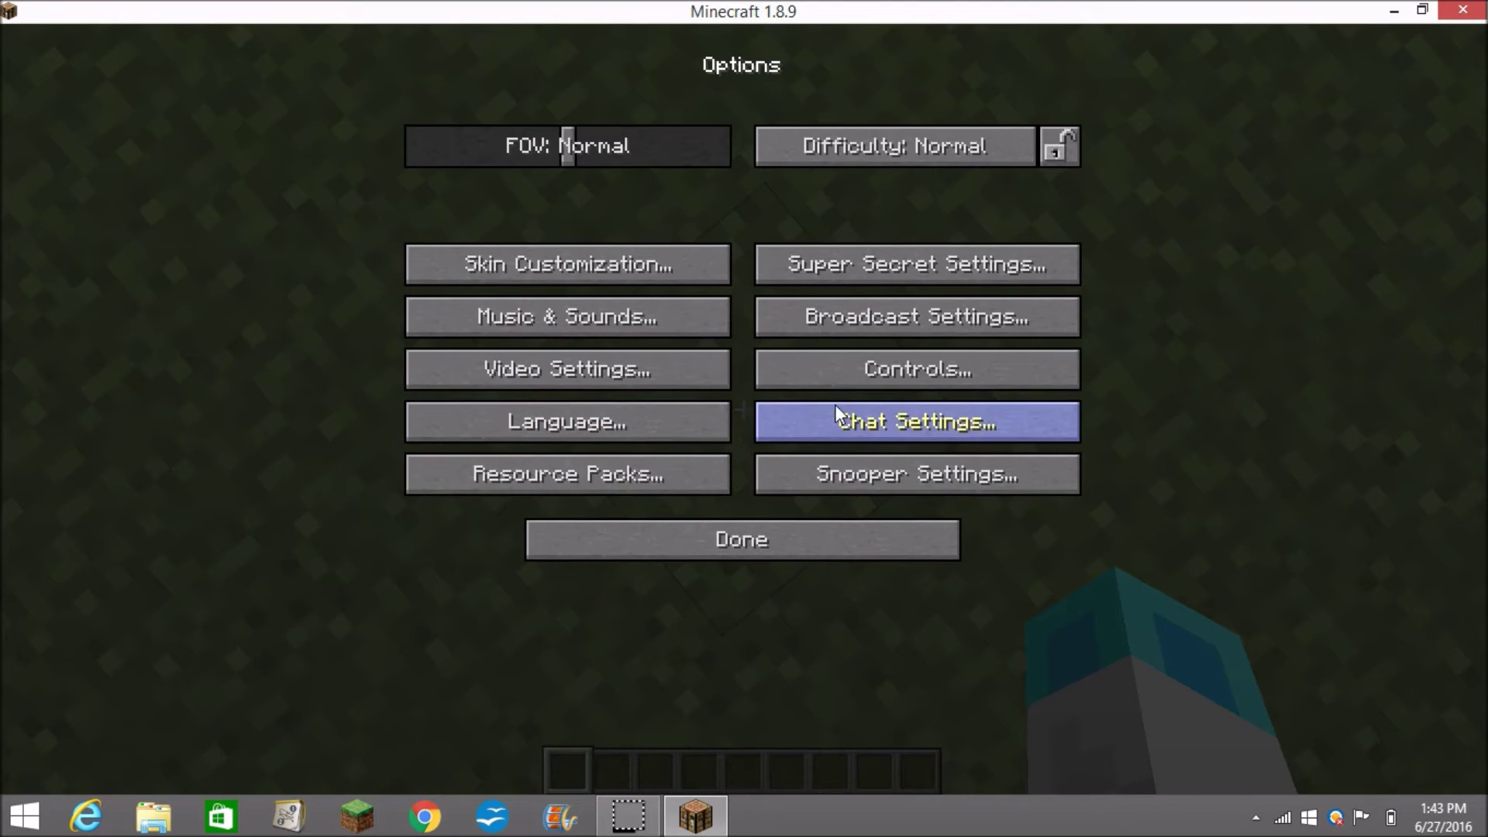
pyautogui.click(570, 366)
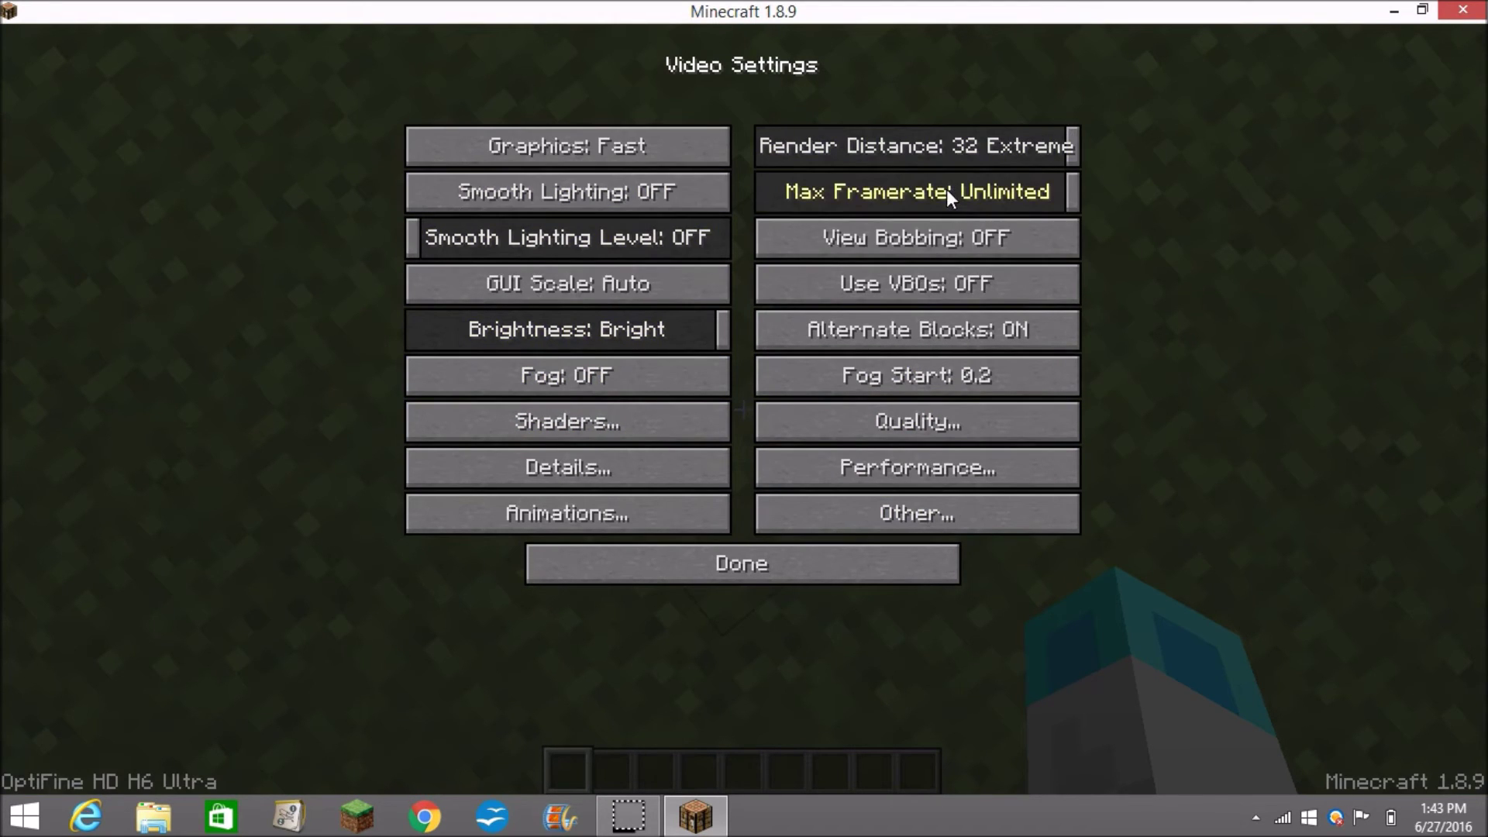
pyautogui.click(671, 440)
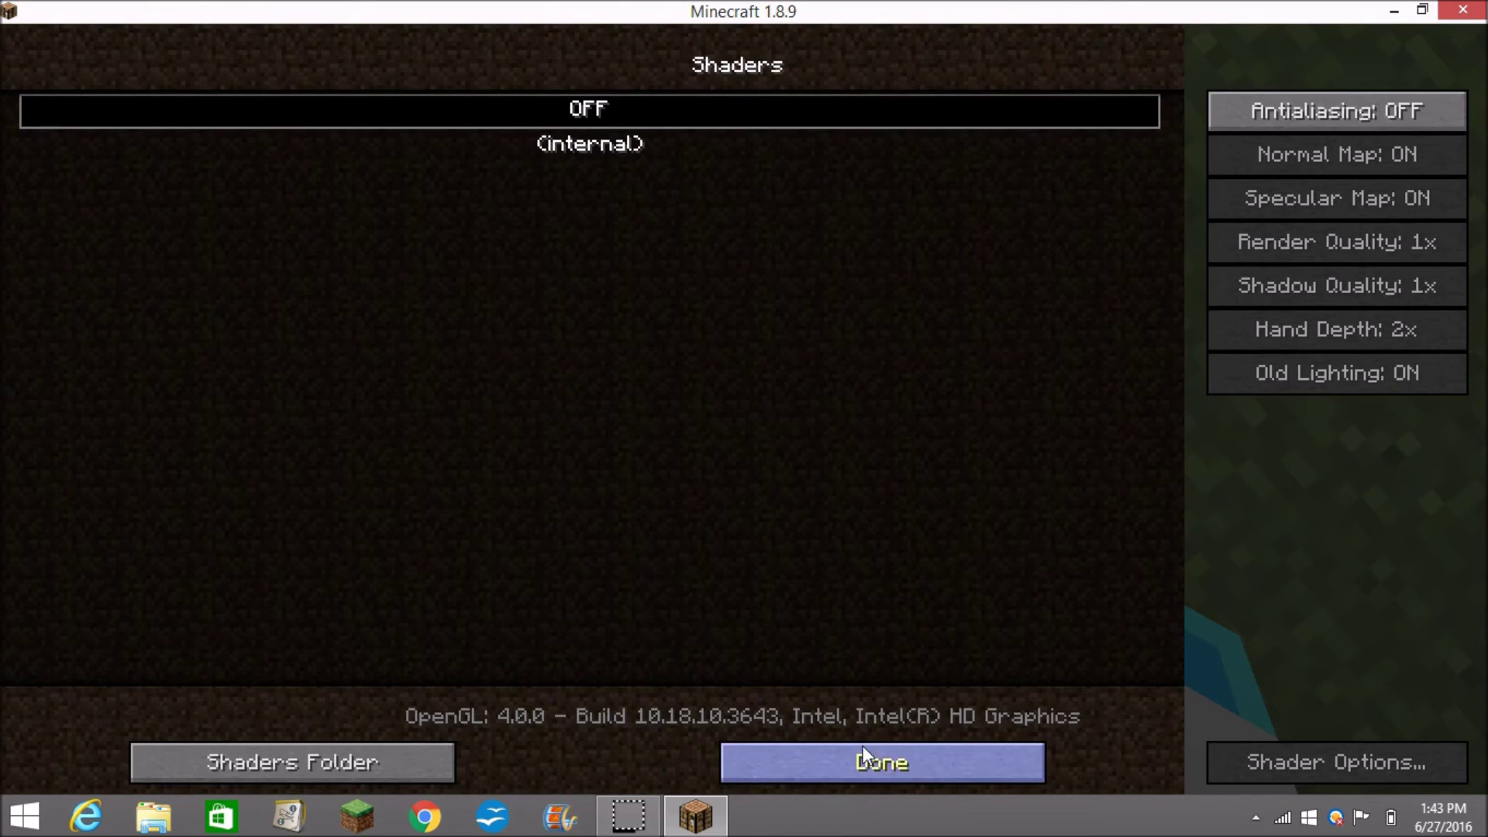
pyautogui.click(862, 745)
pyautogui.click(581, 422)
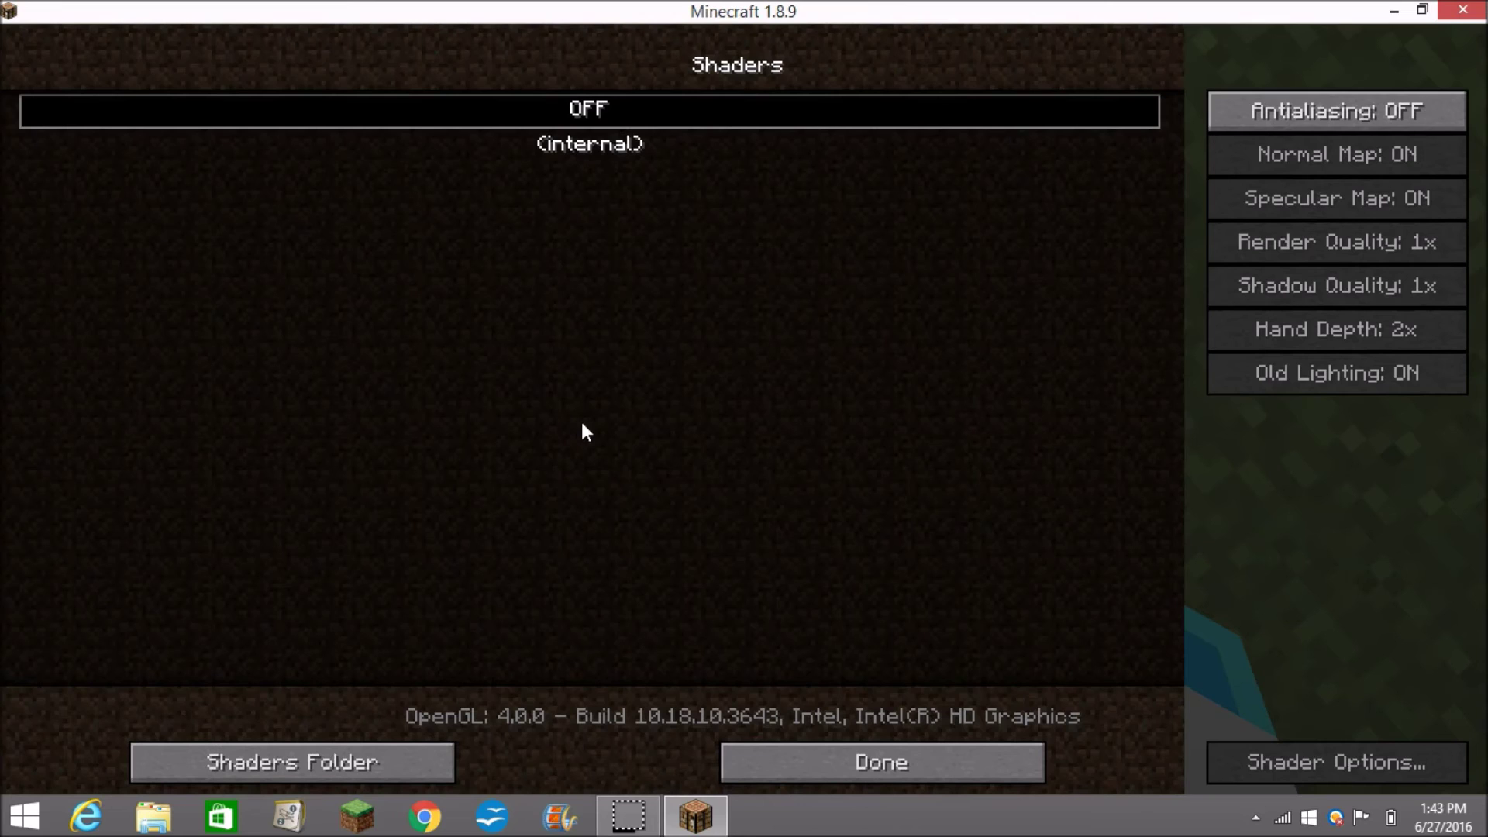
pyautogui.click(878, 753)
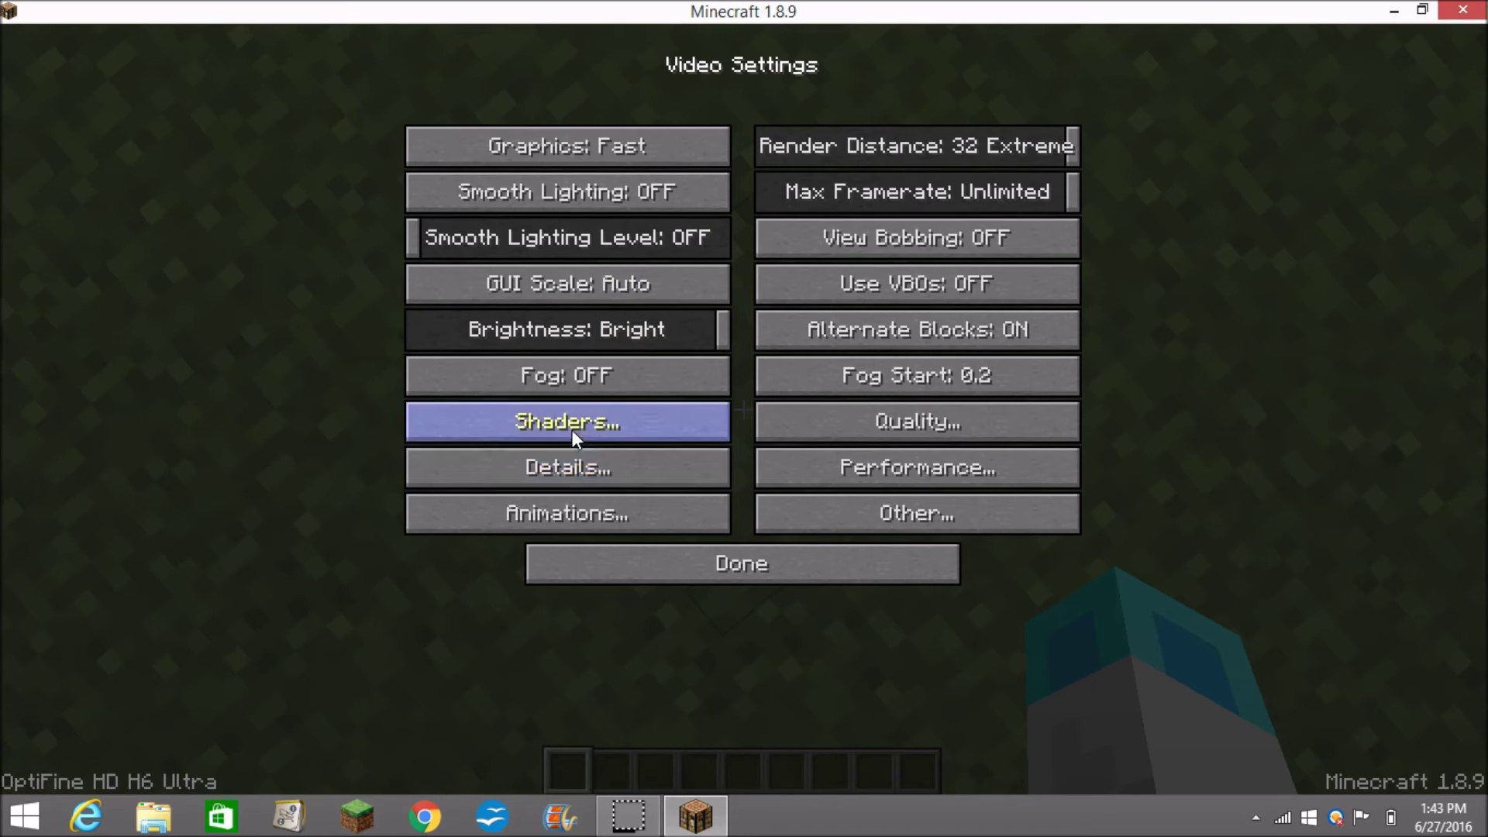
pyautogui.click(580, 468)
pyautogui.click(721, 569)
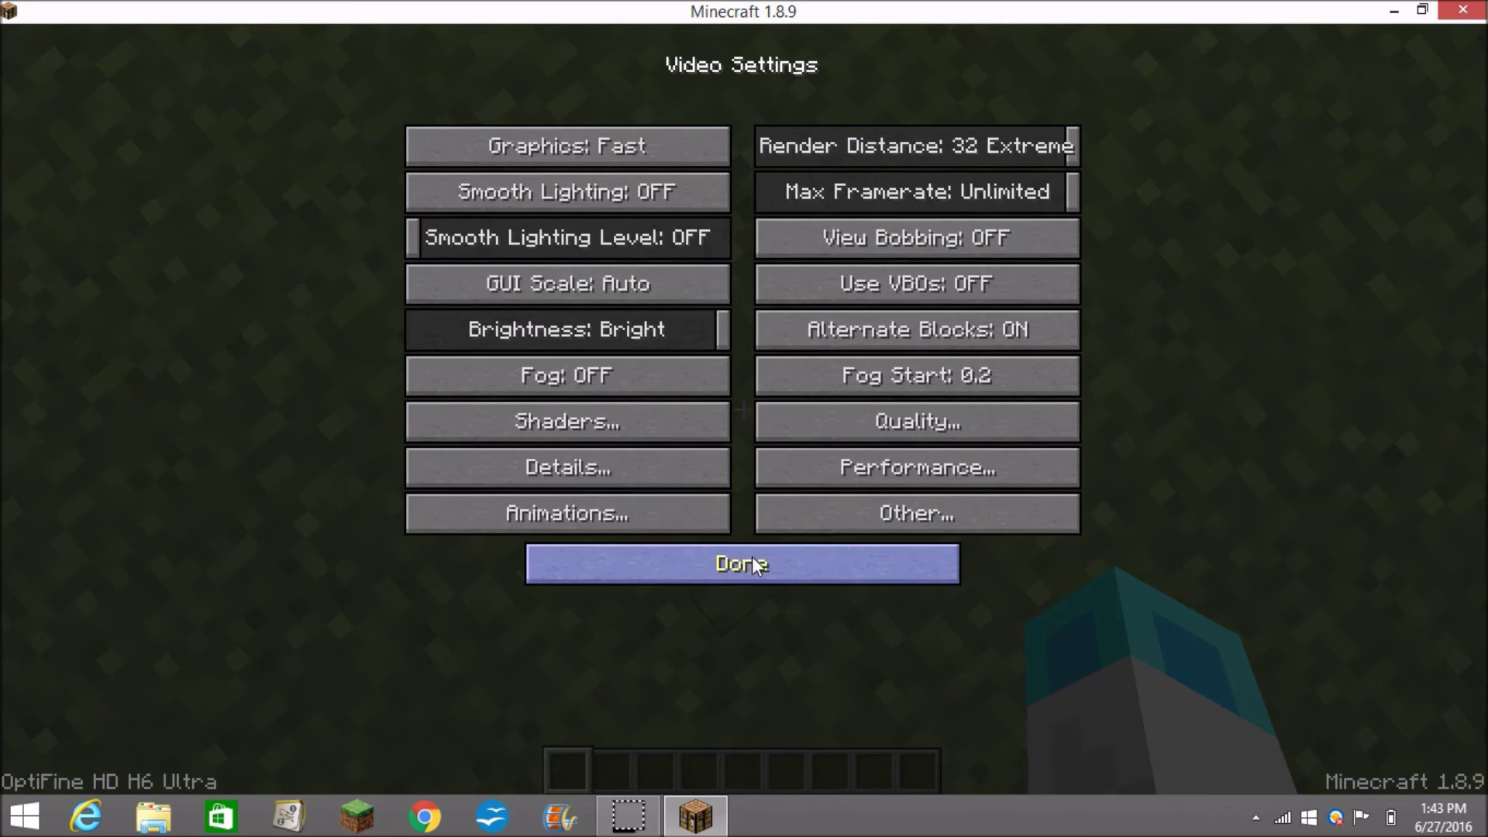
# Turn off all animations and particles in the Animation Settings and return to the video settings
pyautogui.click(601, 511)
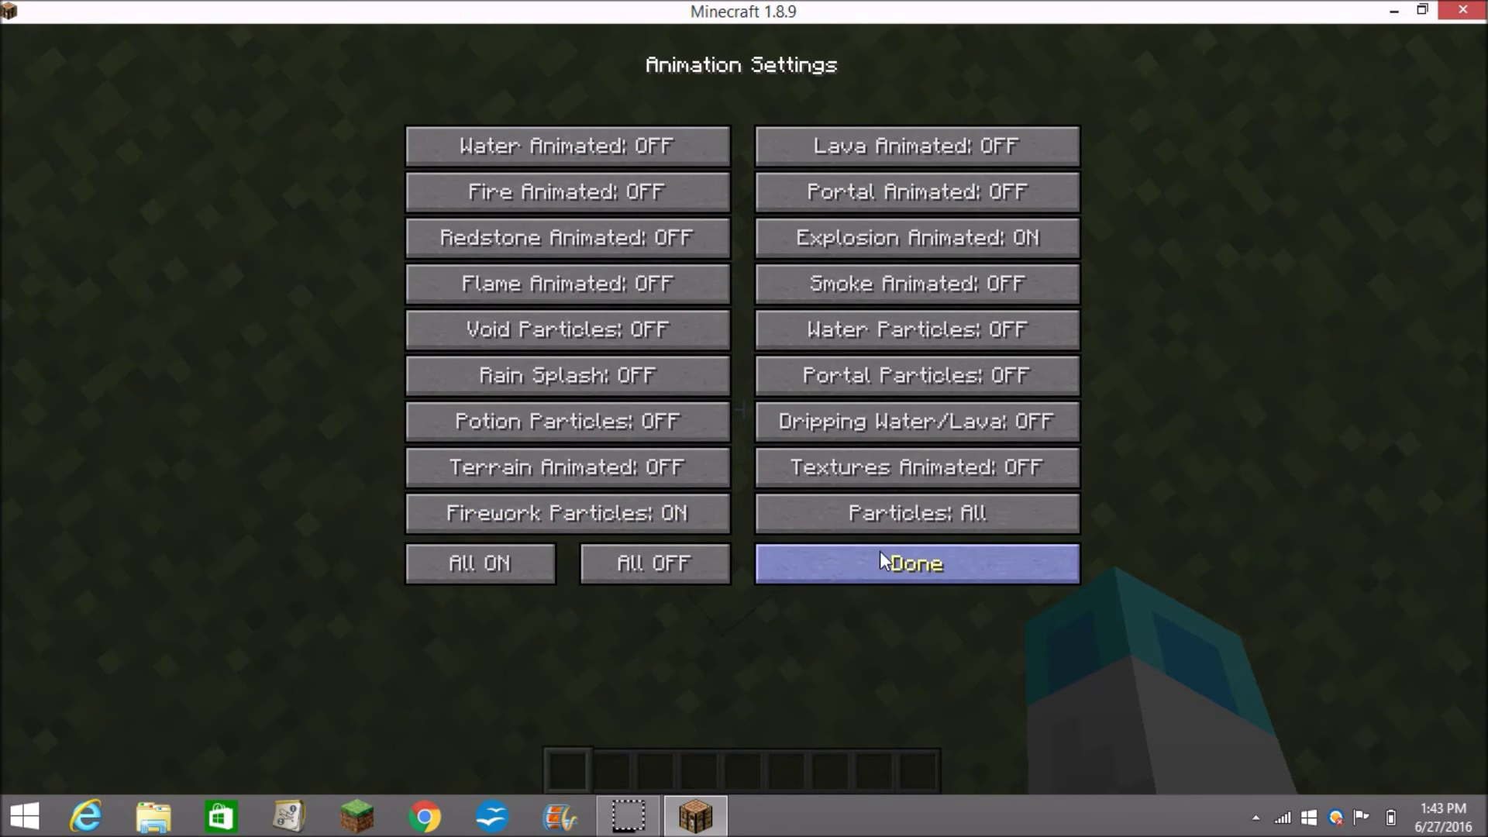
pyautogui.click(640, 565)
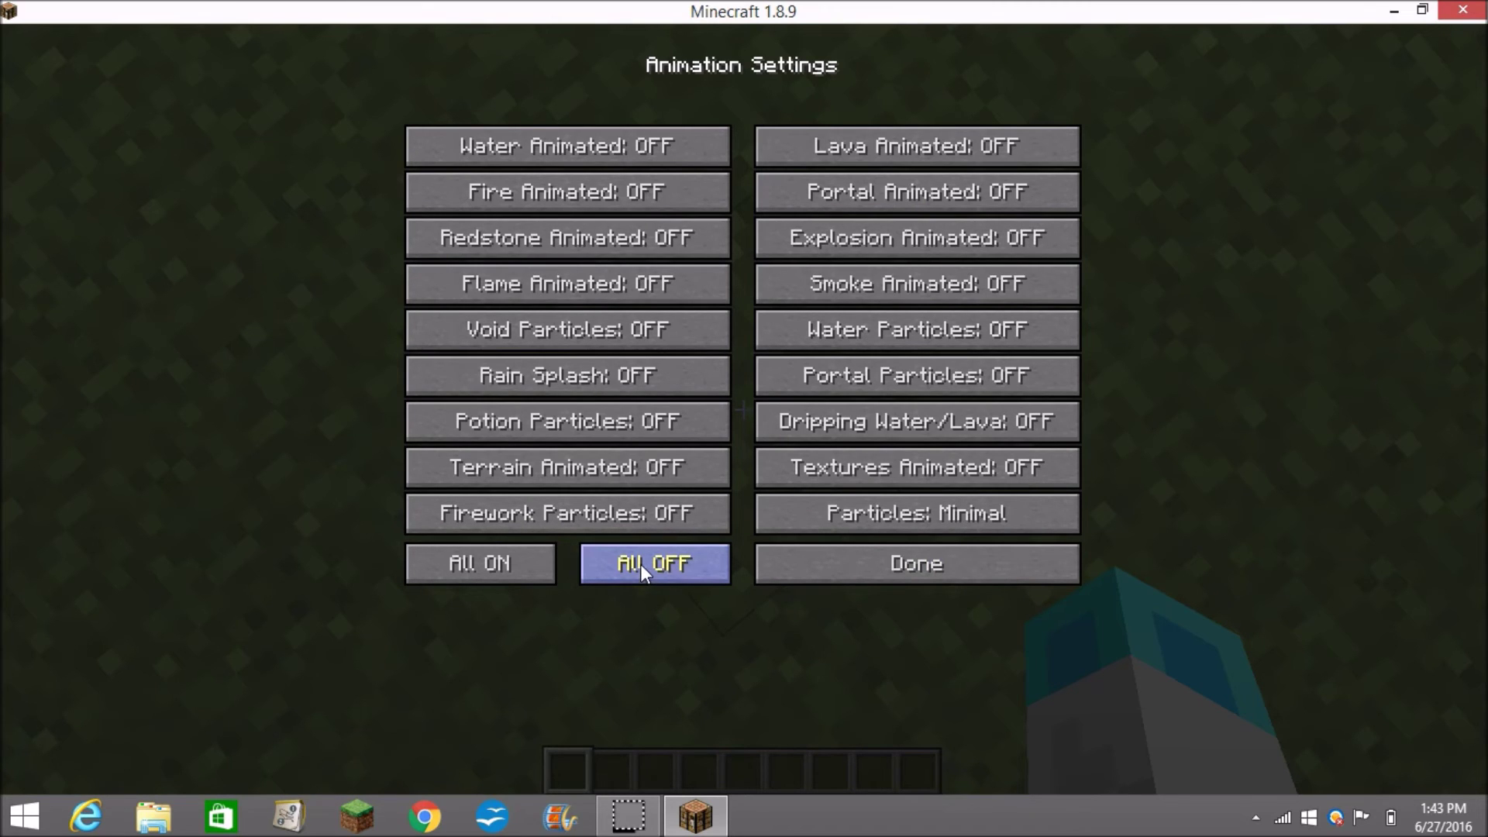
pyautogui.click(1037, 558)
# In the Other Settings, set Autosave to Default (2s) and turn on Show FPS
pyautogui.click(896, 511)
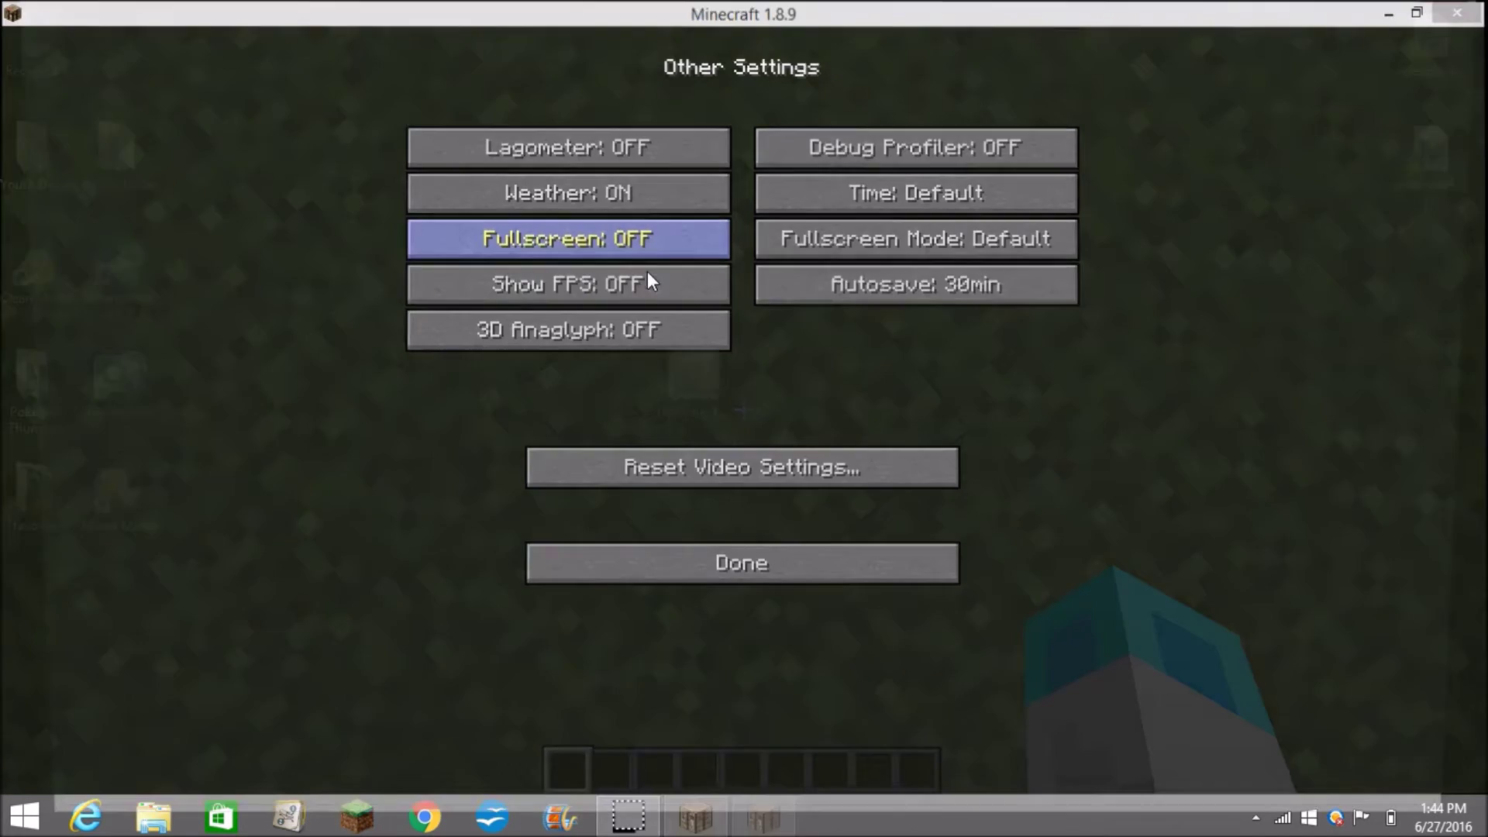
pyautogui.hotkey('alt', 'F4')
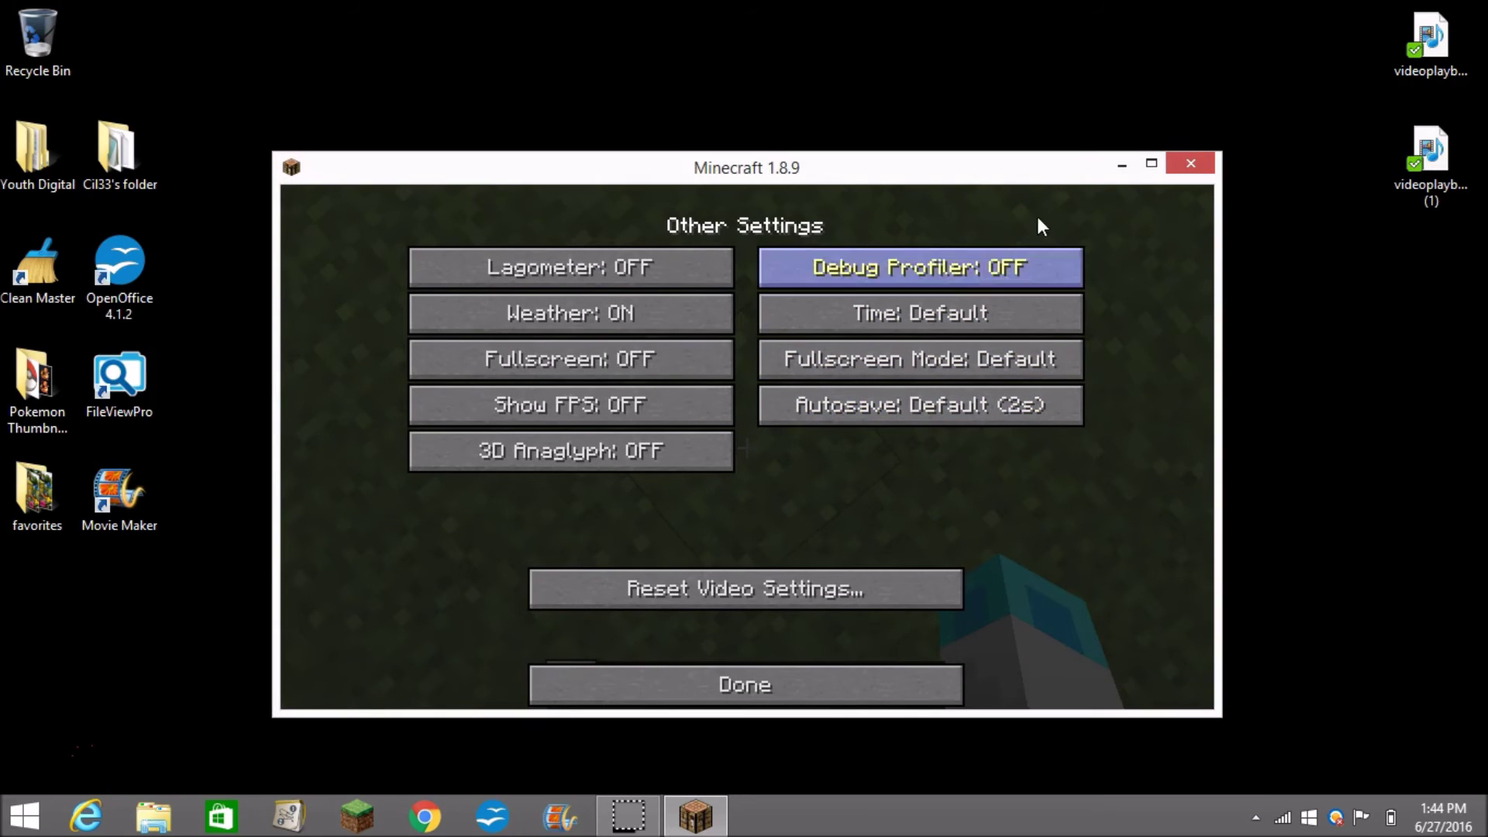
pyautogui.click(1142, 166)
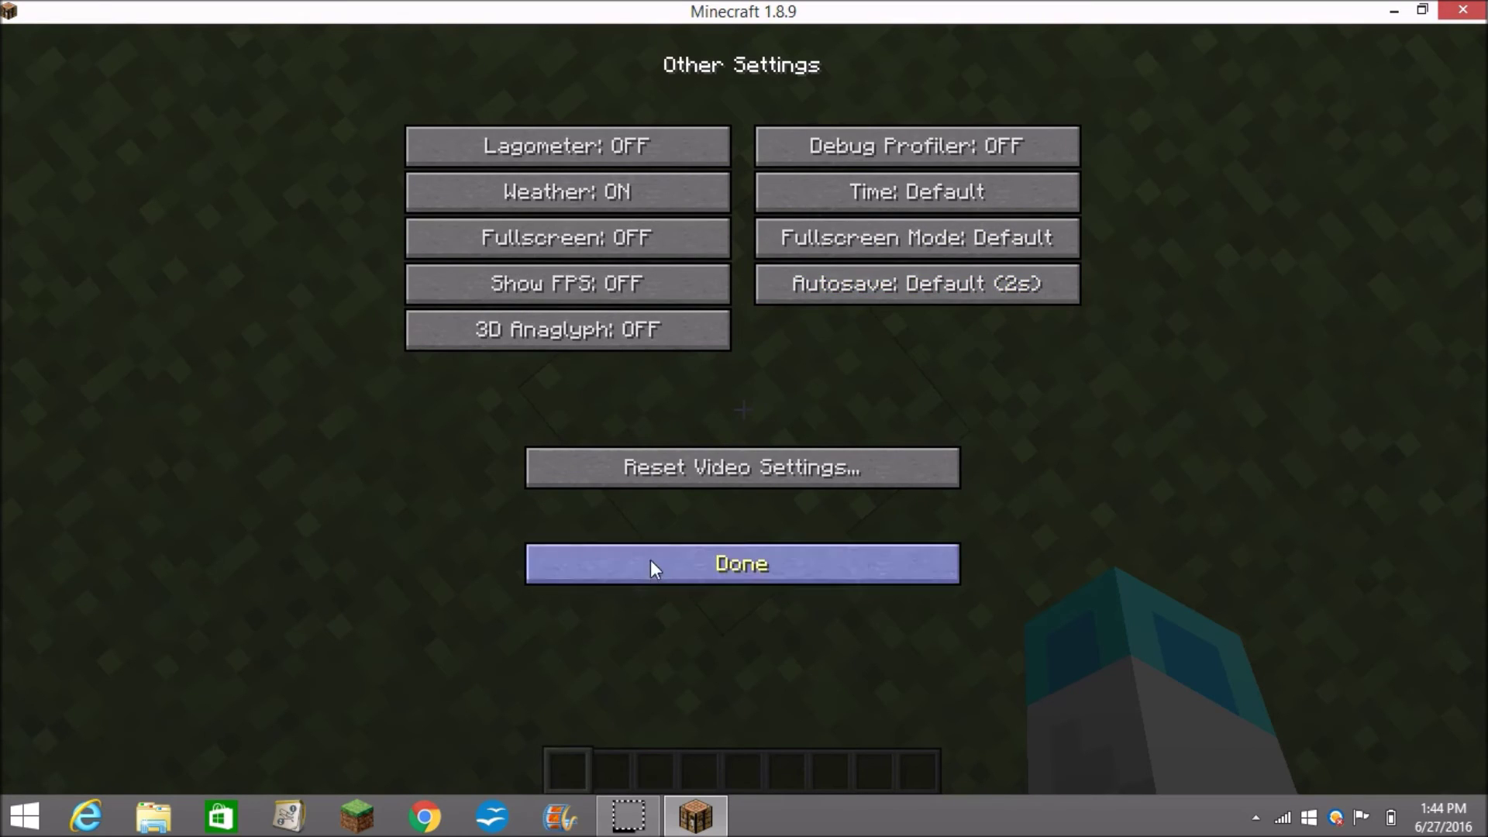
pyautogui.click(616, 285)
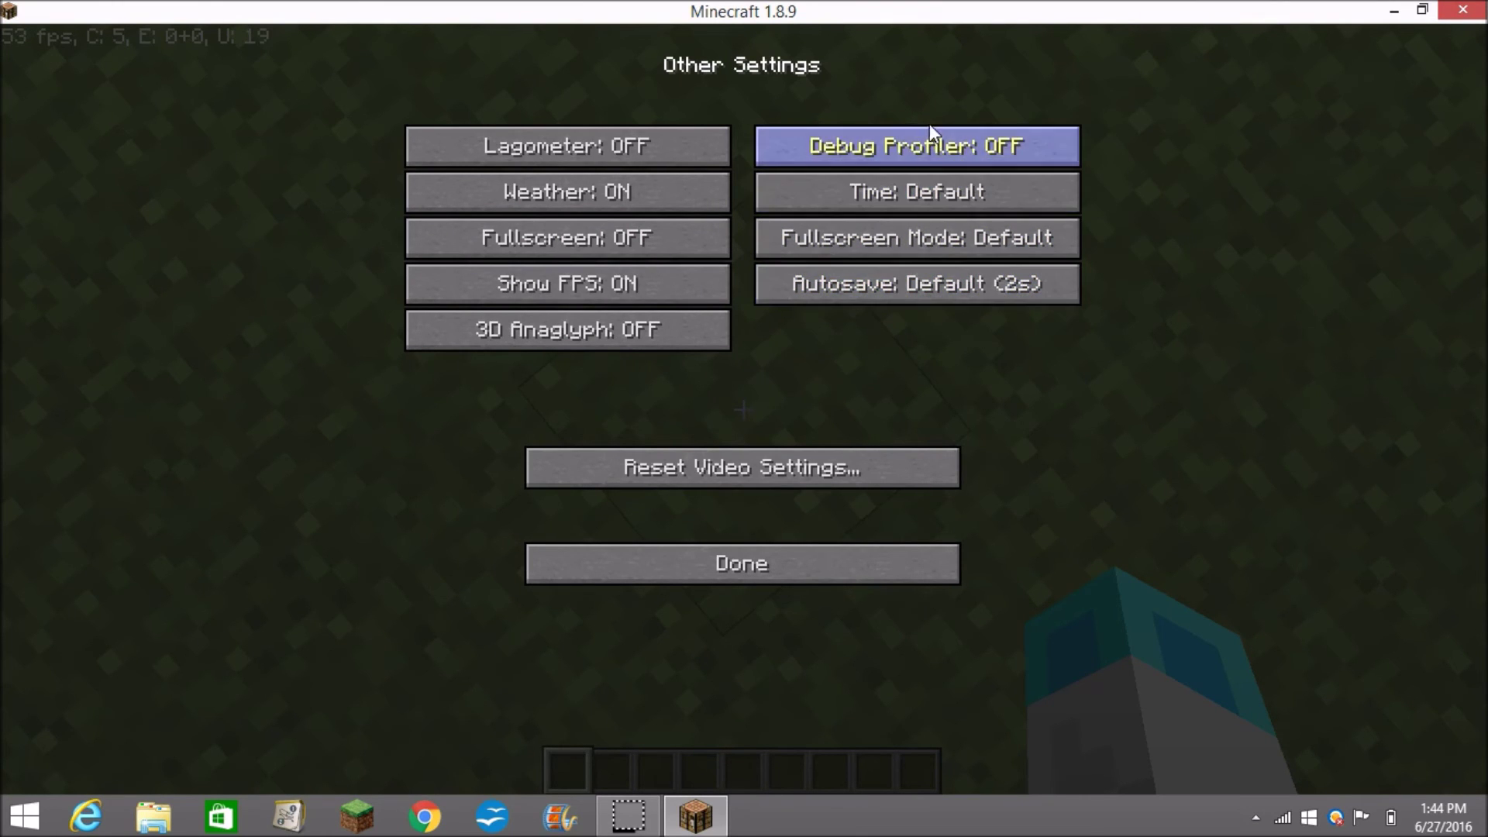
pyautogui.click(775, 573)
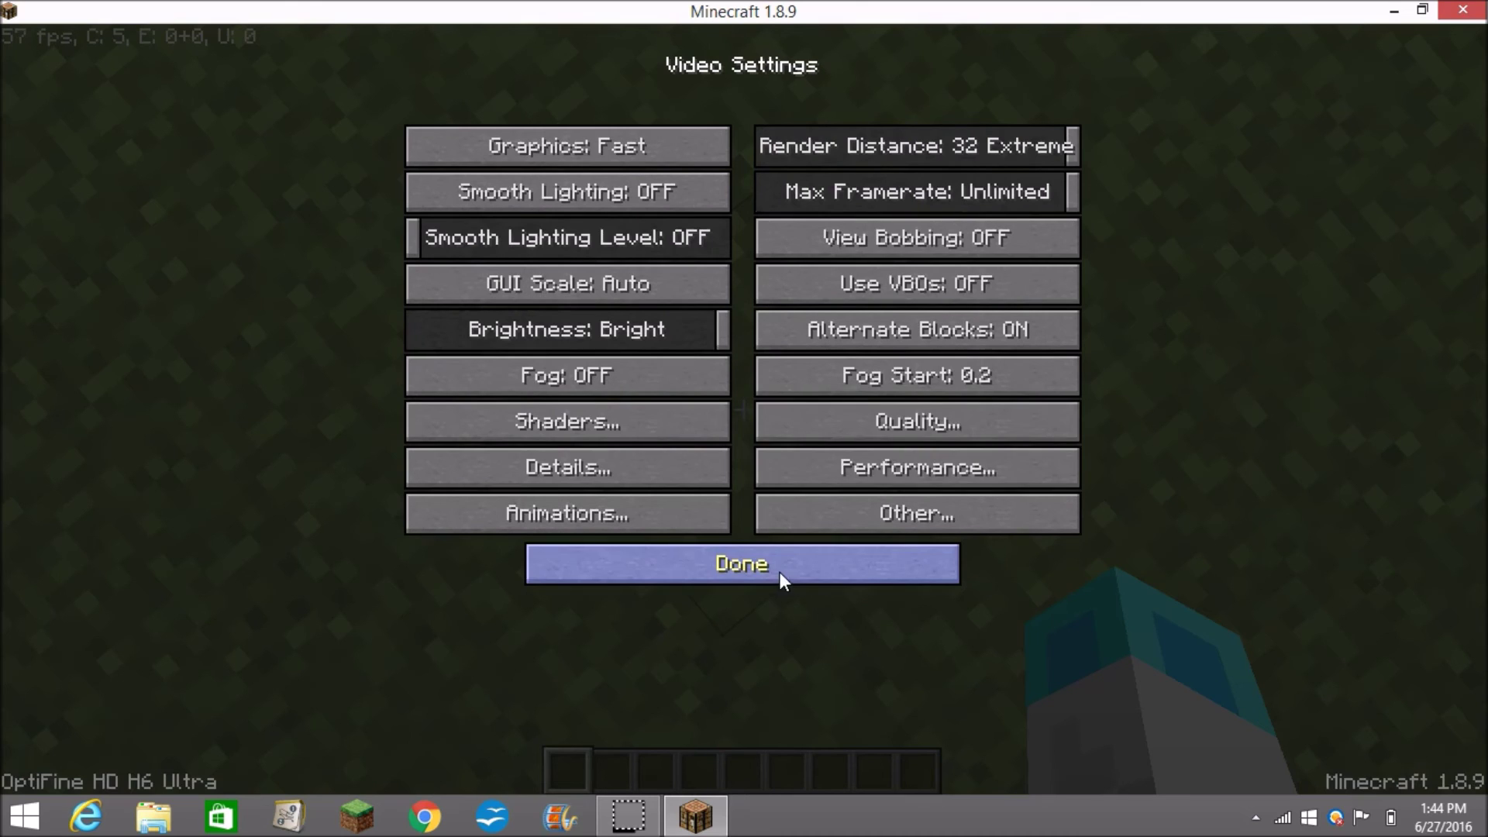
# Review the Performance Settings and lower the video render distance to 8 Normal
pyautogui.click(919, 471)
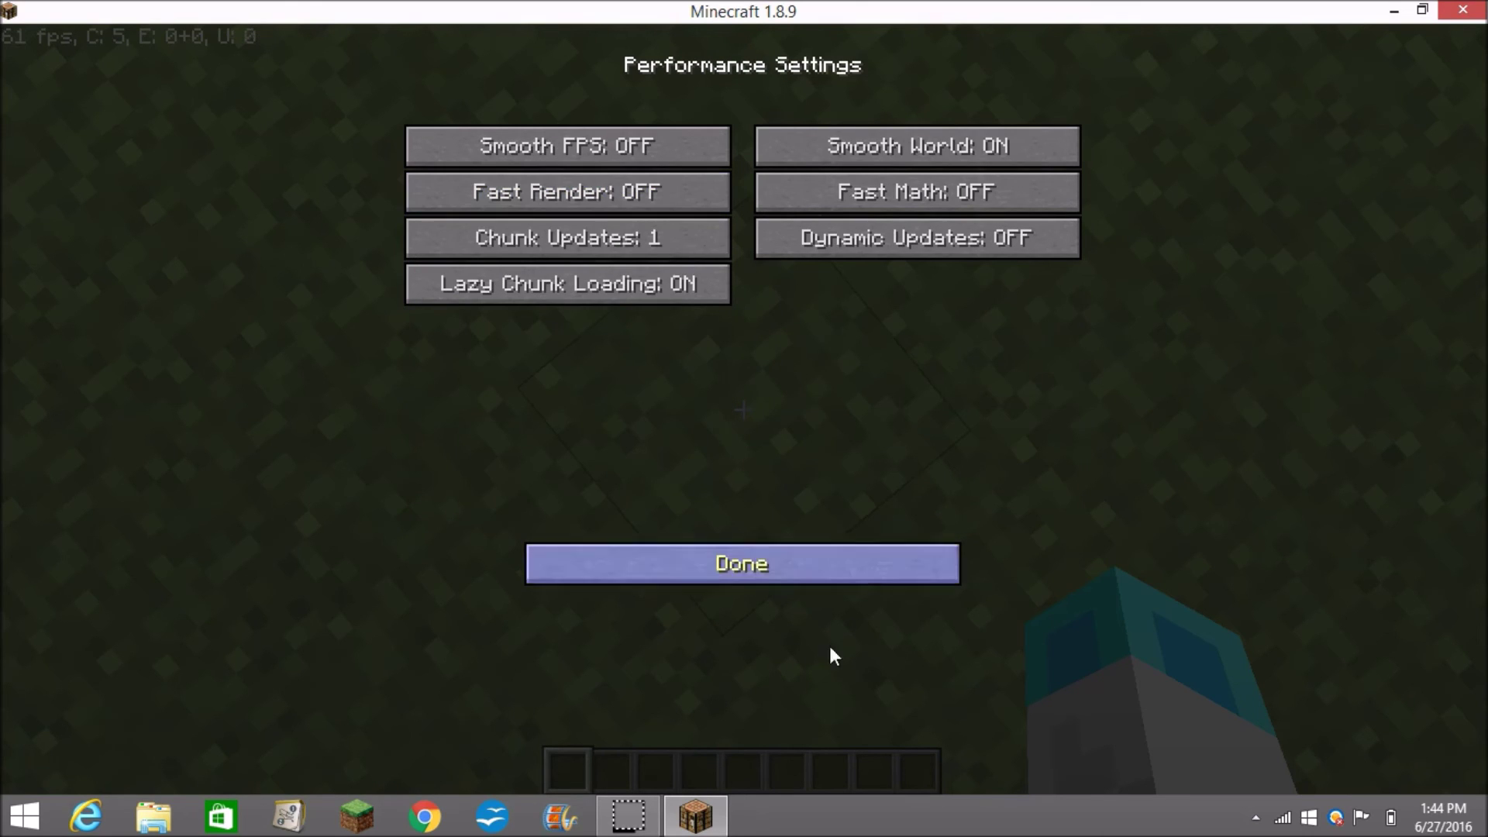
pyautogui.click(739, 579)
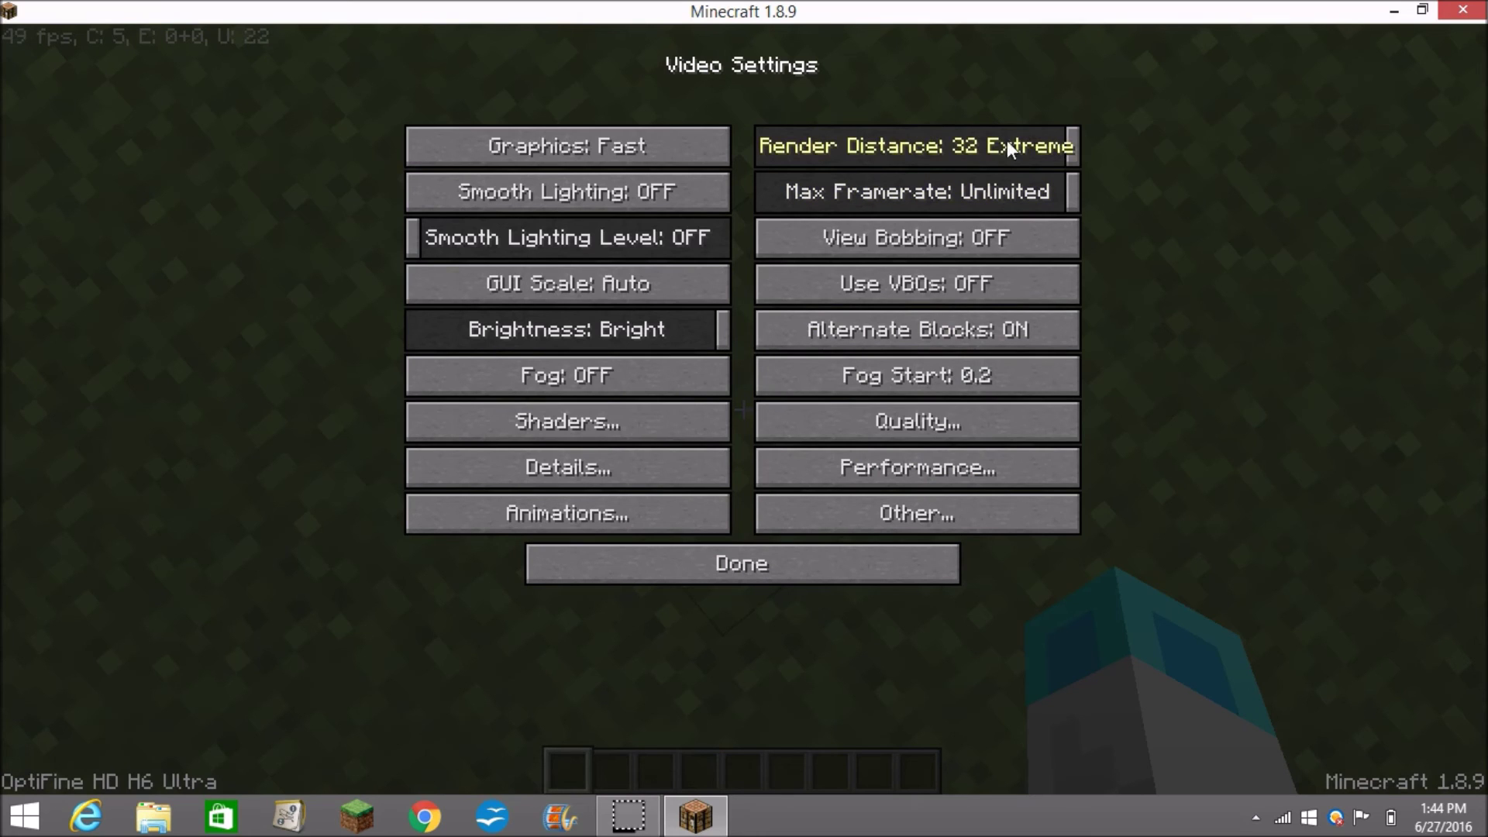
pyautogui.moveTo(840, 141); pyautogui.dragTo(826, 136)
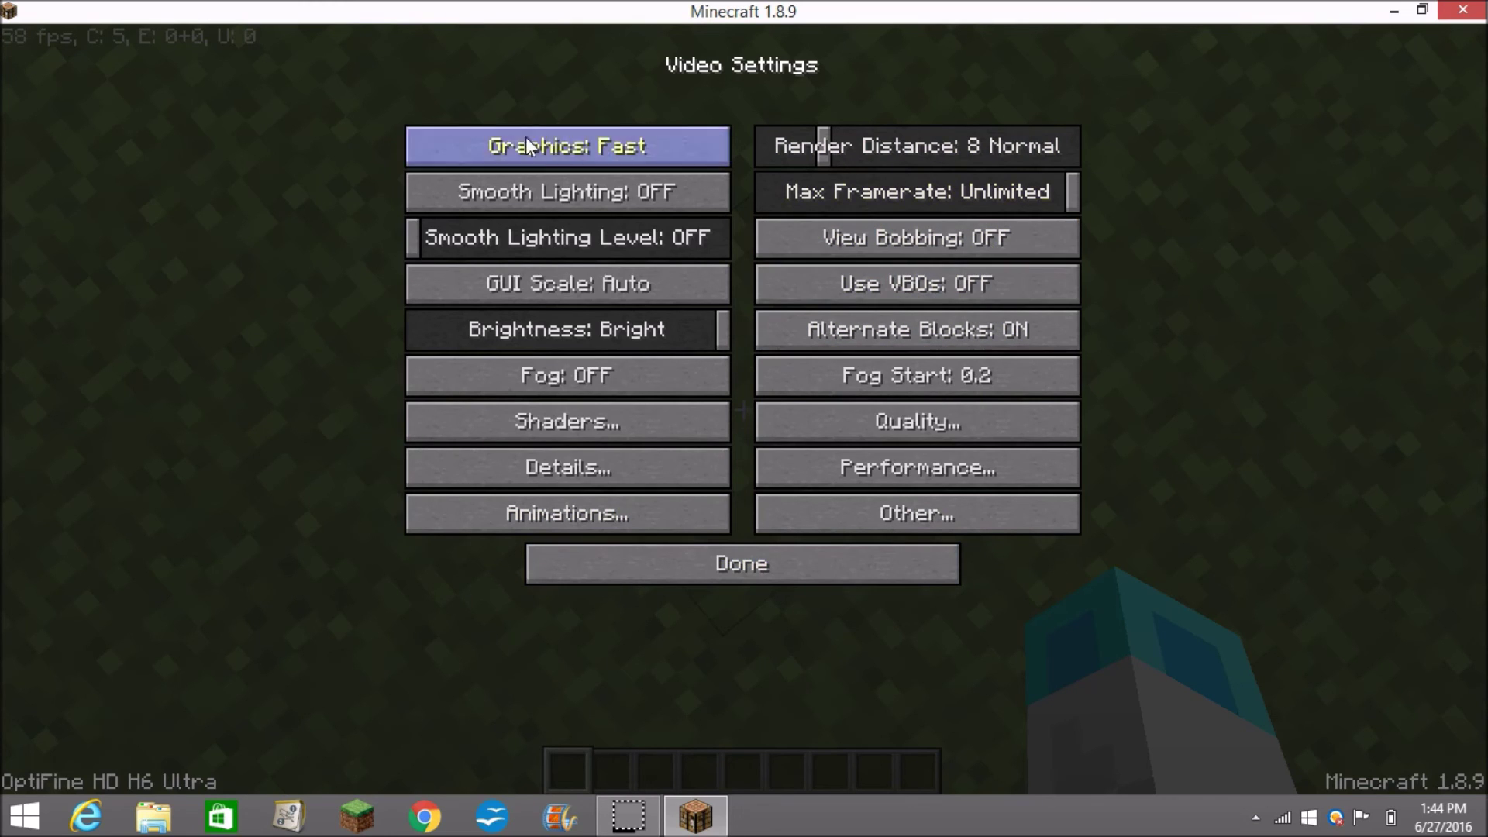
pyautogui.click(714, 563)
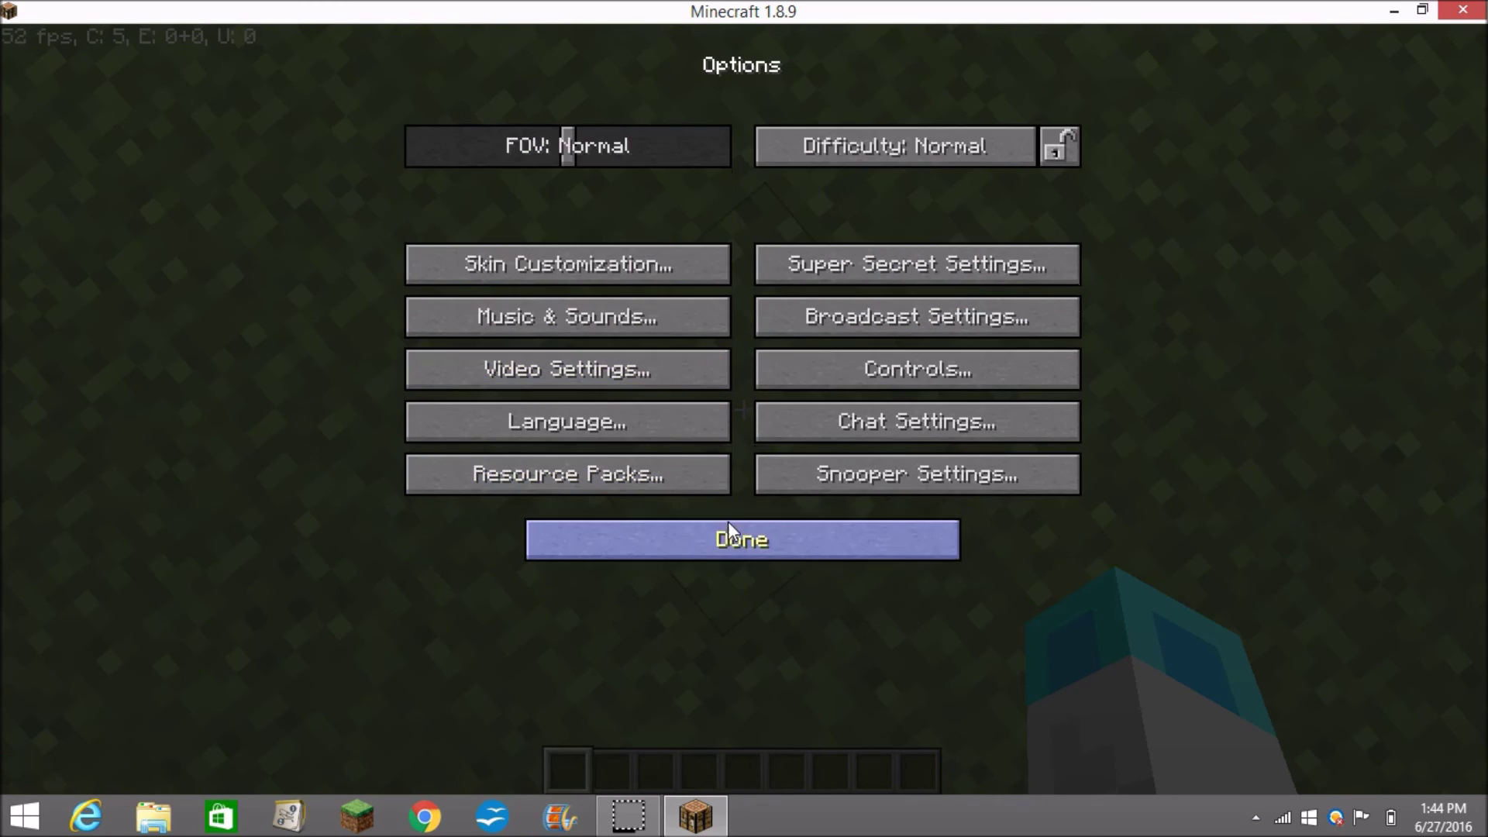
# View the Controls page, then return to the game and move around in the world
pyautogui.click(900, 375)
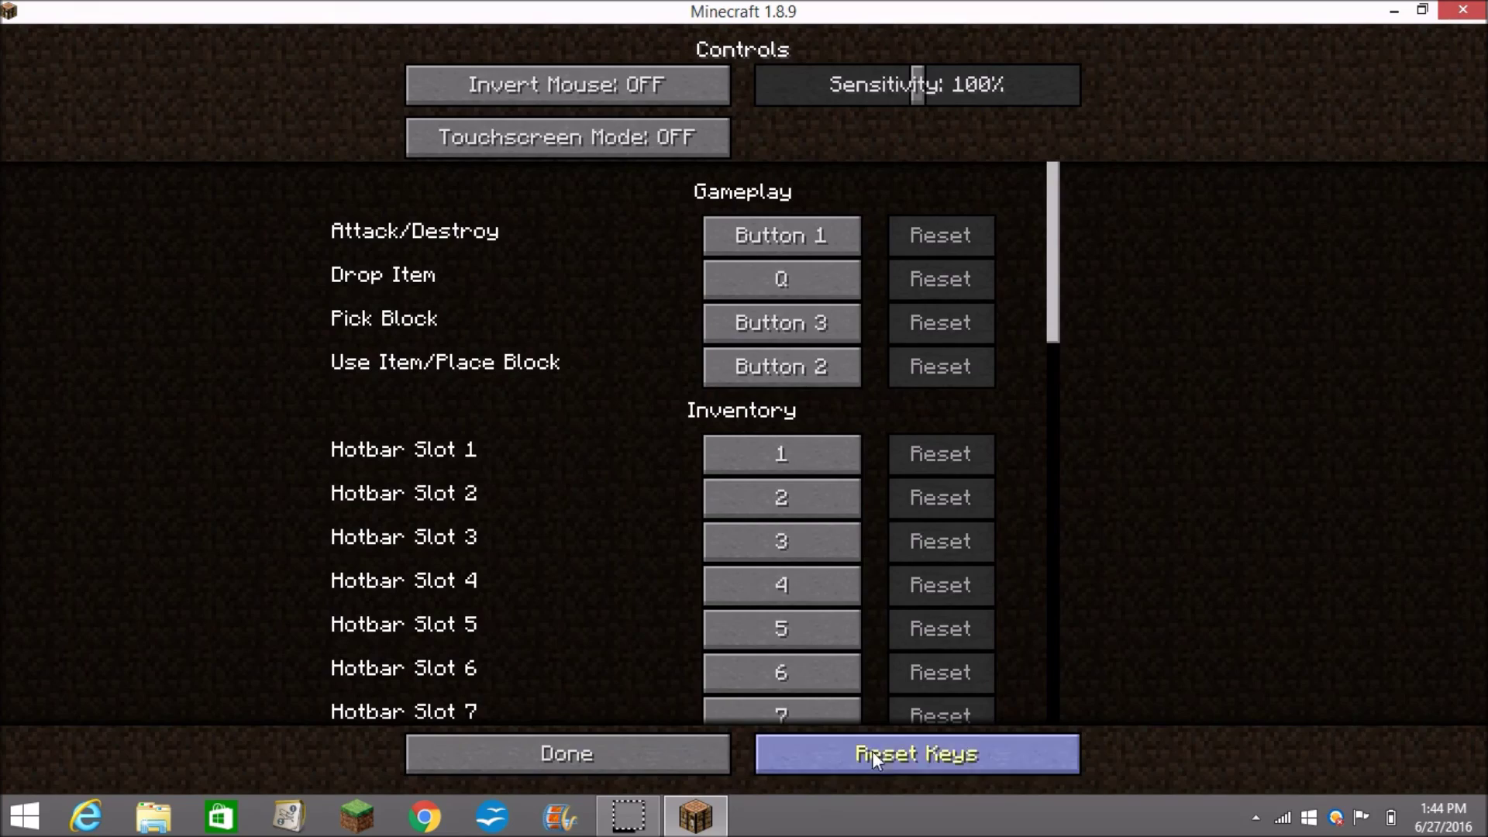
pyautogui.press('Escape')
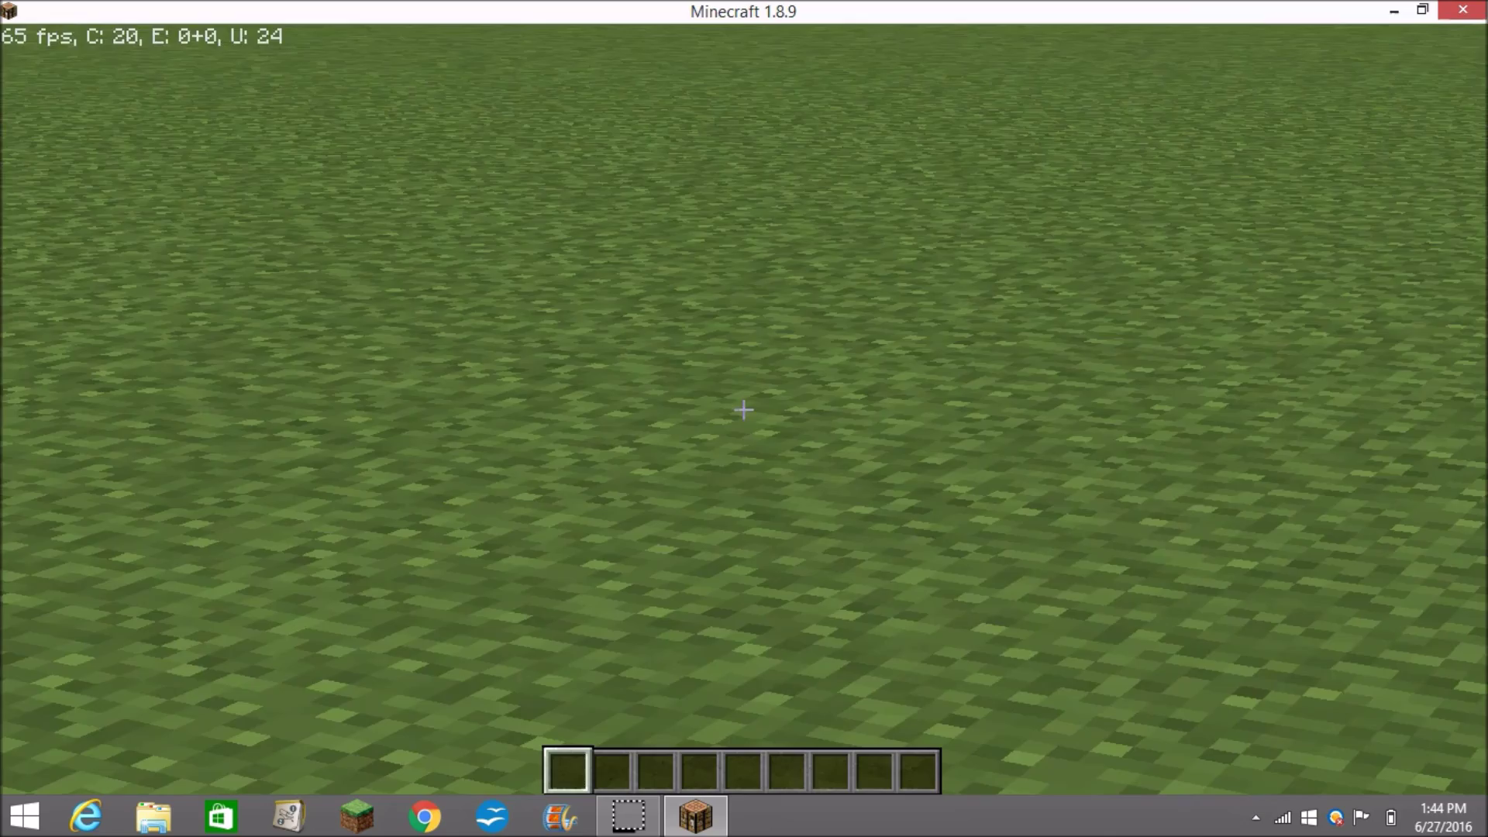
pyautogui.press('w')
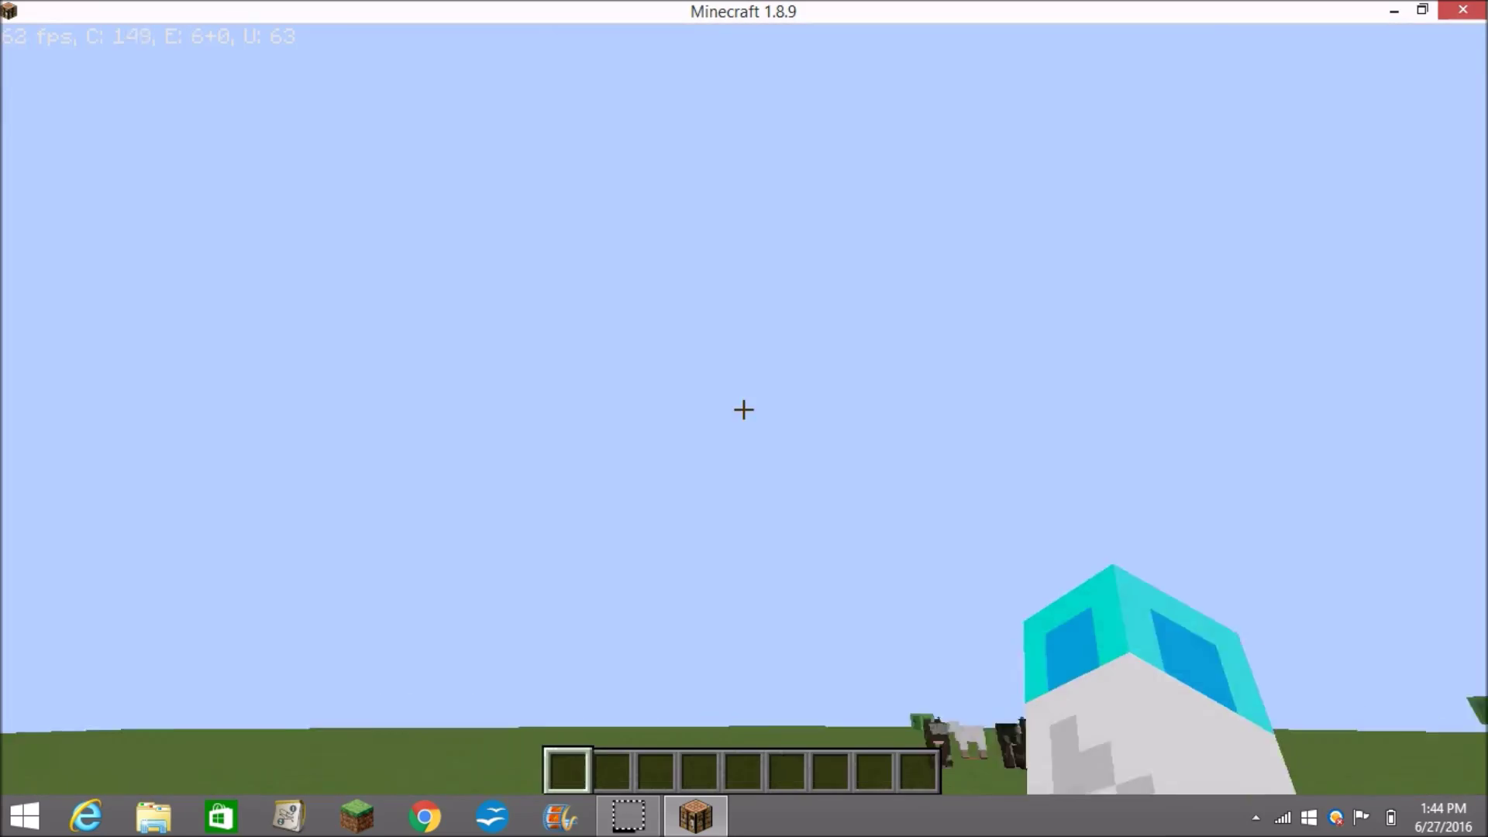
pyautogui.press('s')
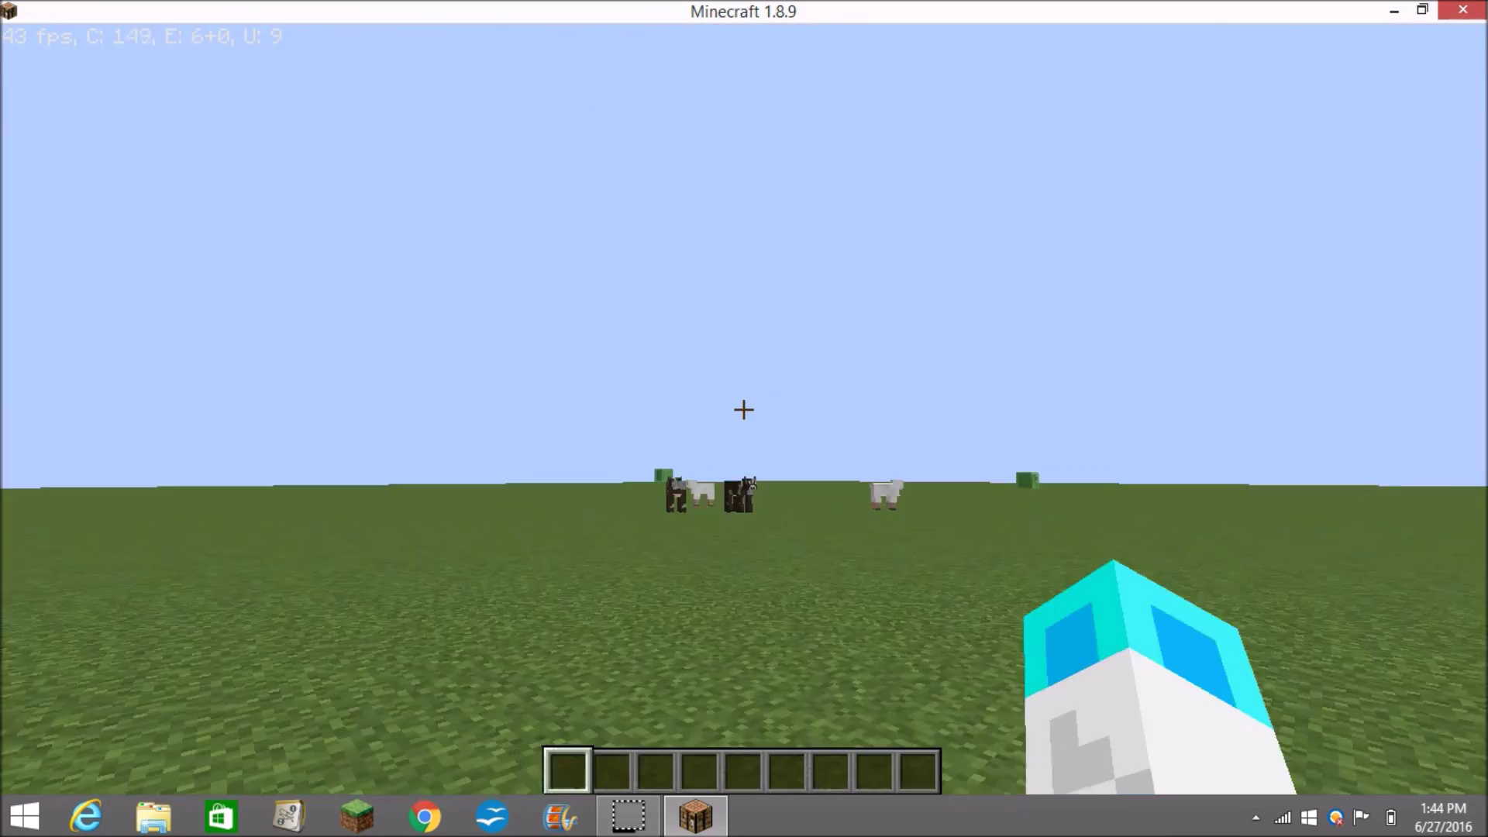
# Switch to the front-facing third-person view and walk and jump with the character
pyautogui.press('F5')
pyautogui.press('F5')
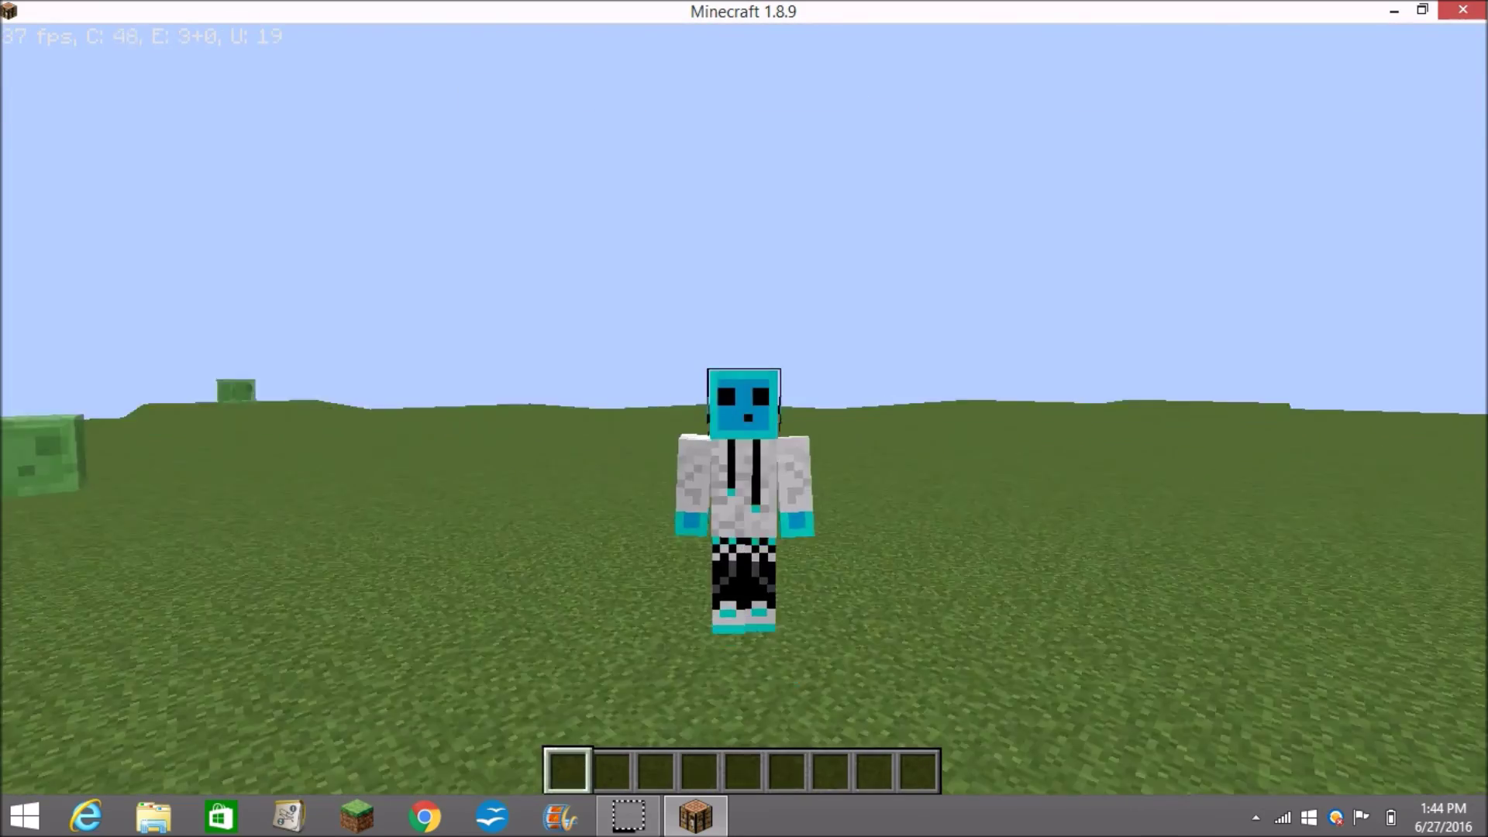
pyautogui.press('w')
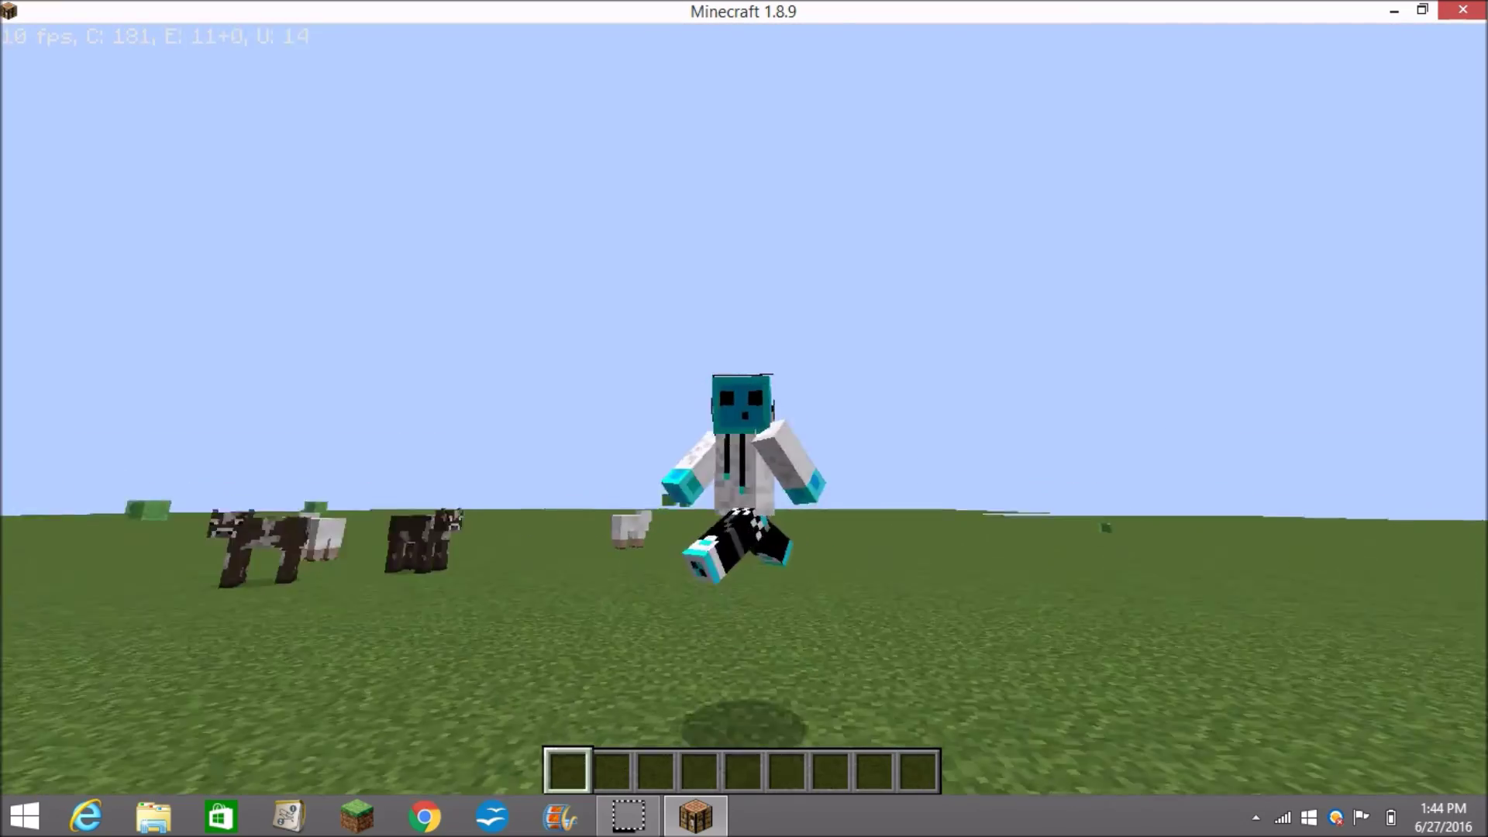
pyautogui.press('space')
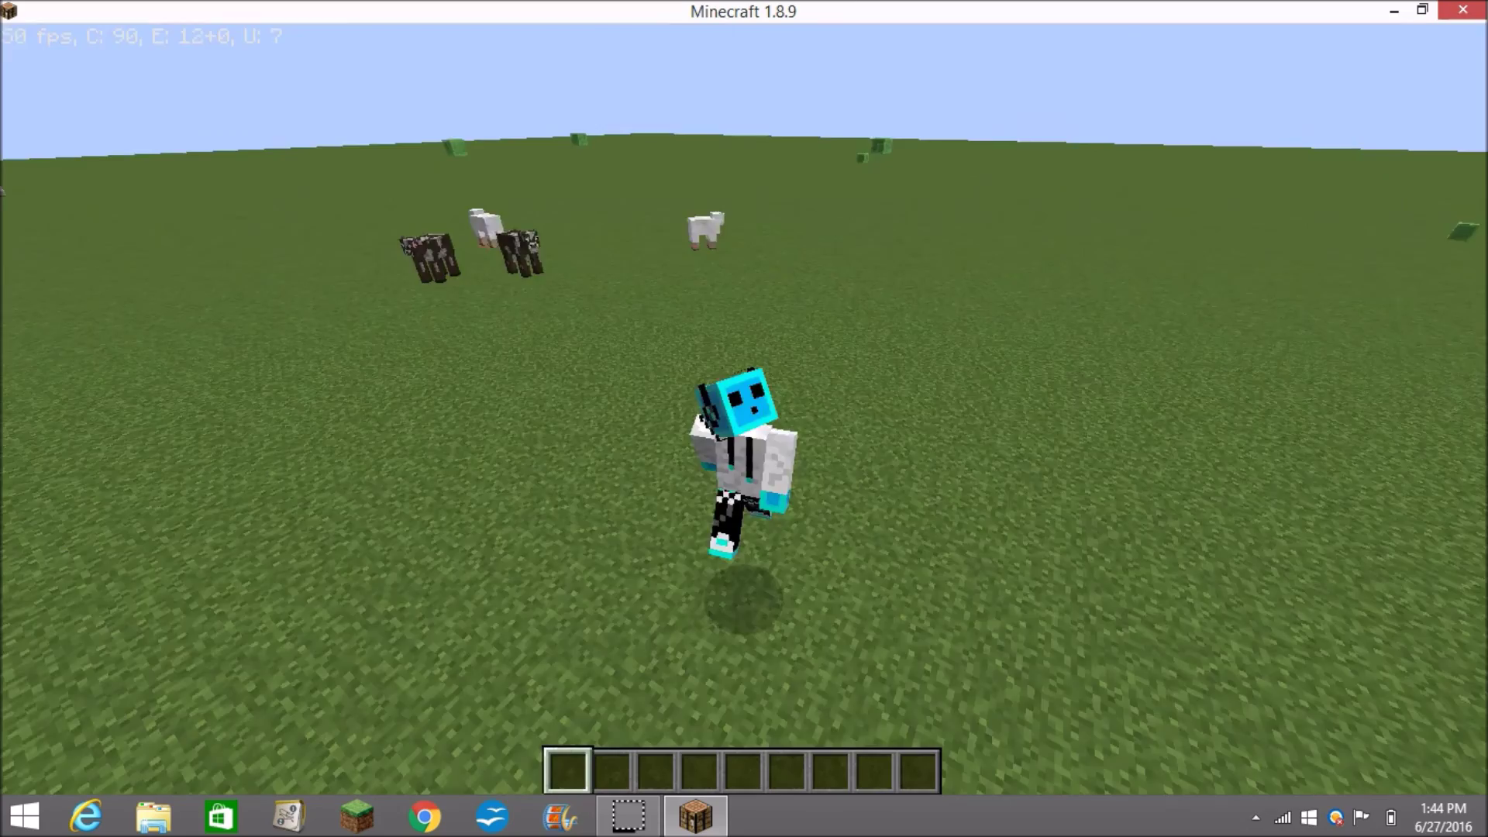